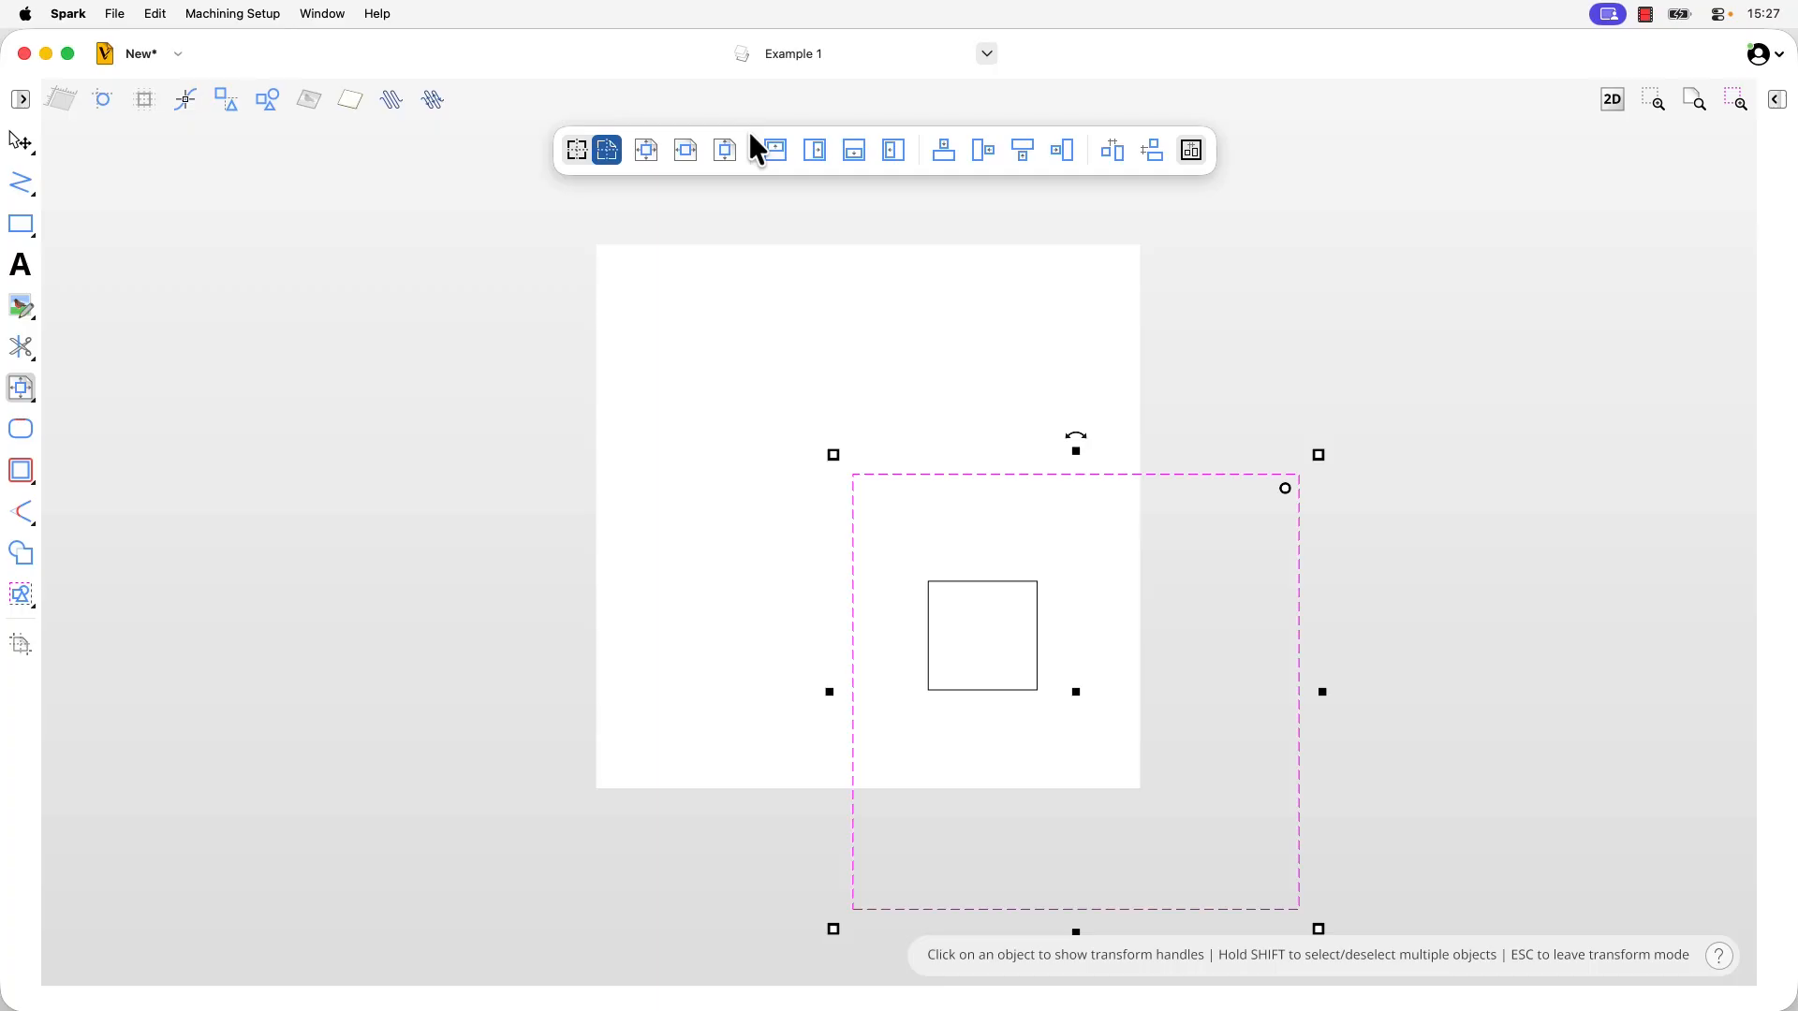
# Step: Centre the large rectangle on the sheet in both directions
pyautogui.moveTo(755, 132); pyautogui.dragTo(712, 101)
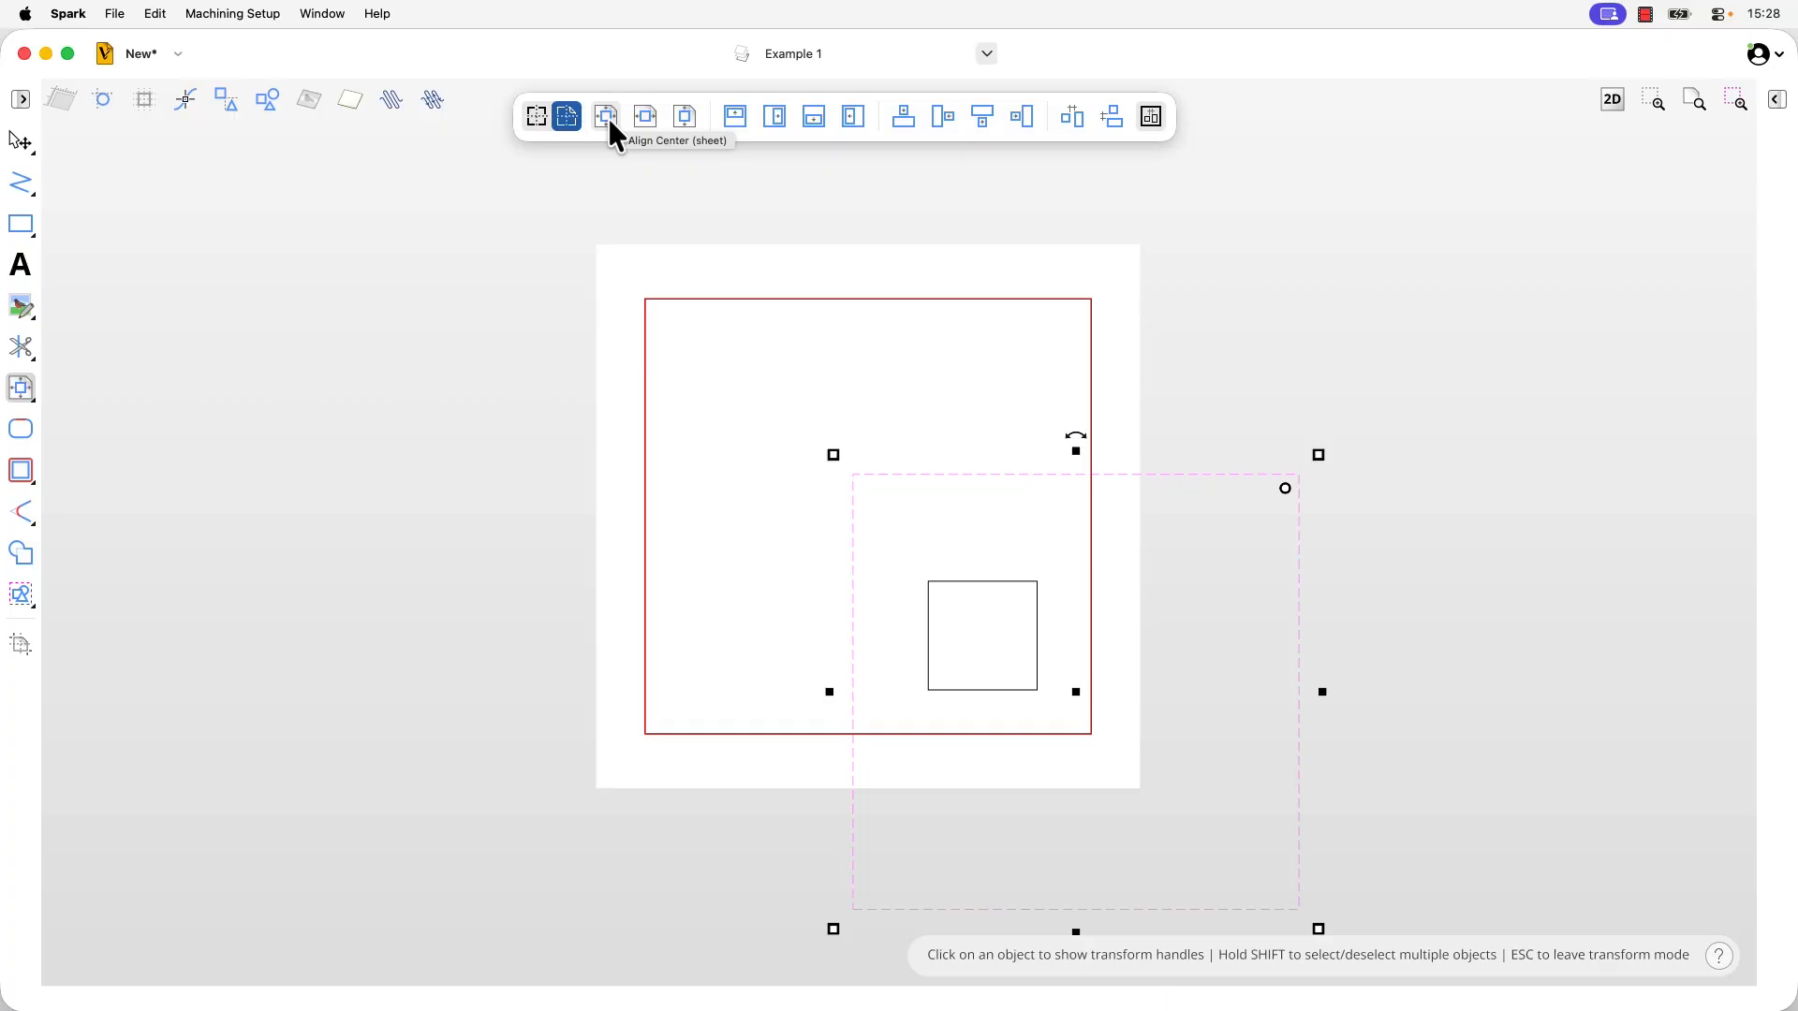
pyautogui.click(609, 118)
# Step: Offset the large rectangle sideways and realign it horizontally to the sheet's centre, repeating vertically with a downward offset
pyautogui.moveTo(871, 517); pyautogui.dragTo(1120, 513)
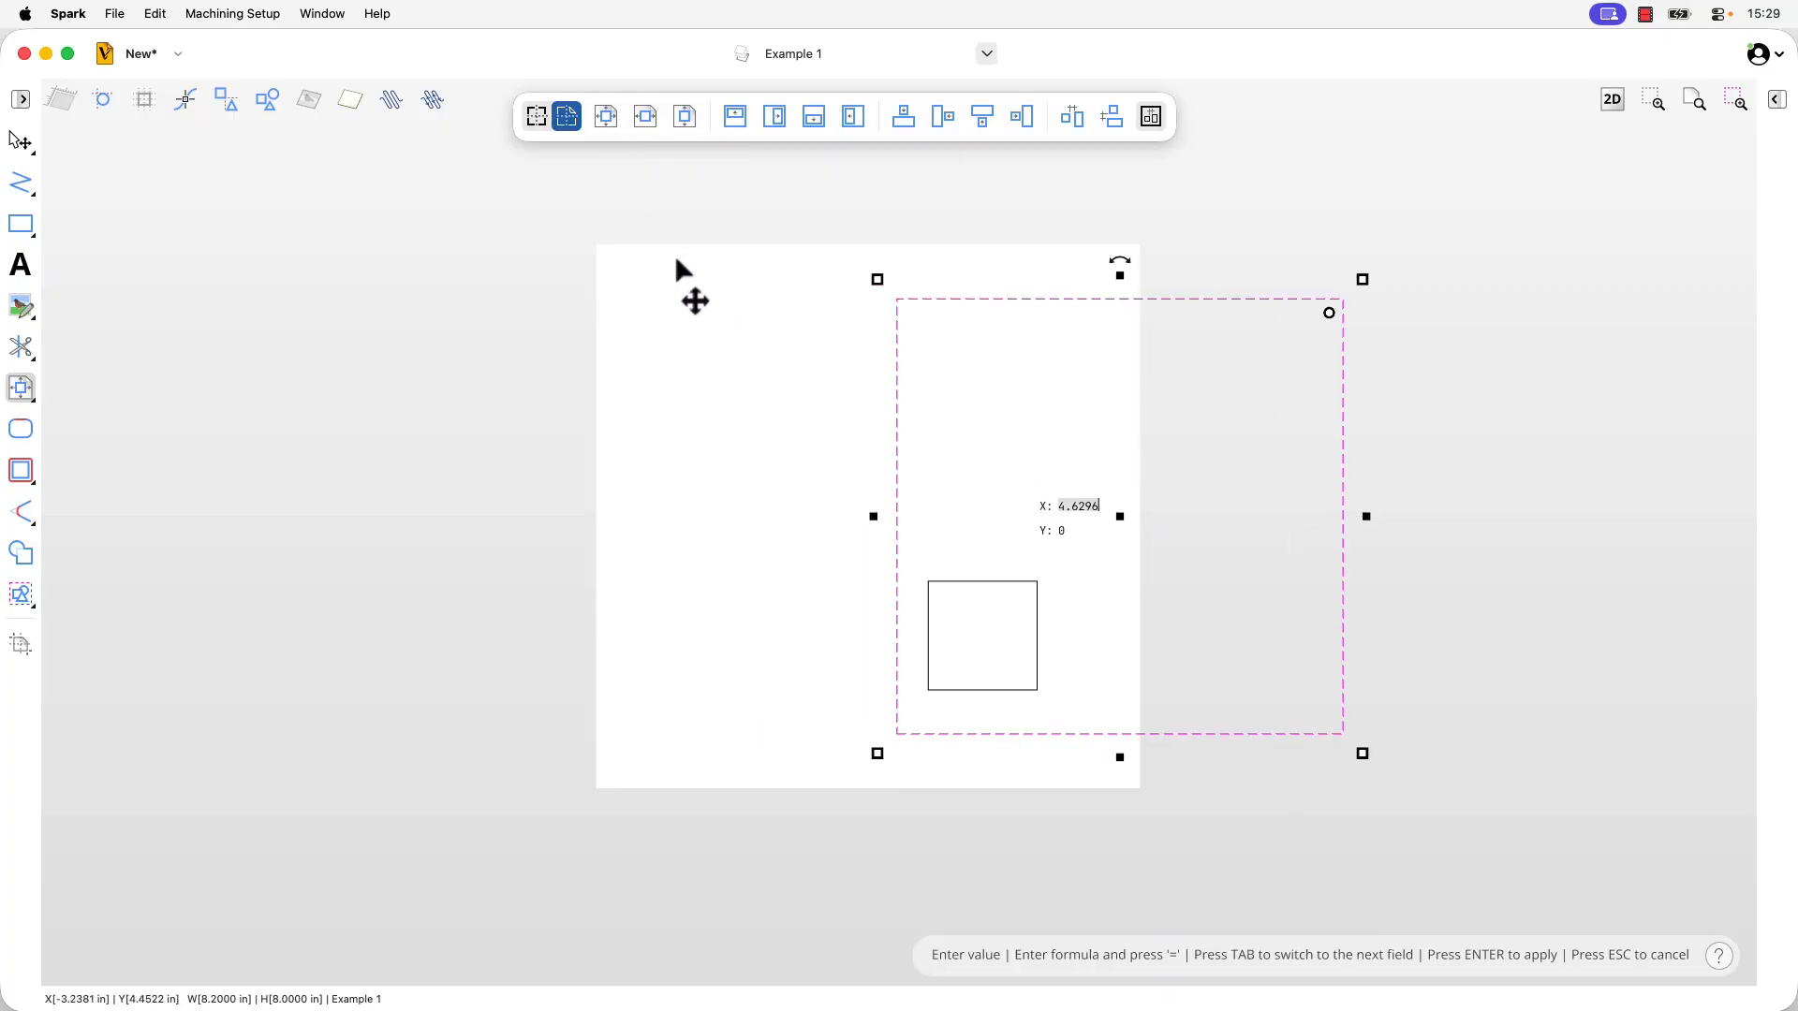
pyautogui.click(645, 116)
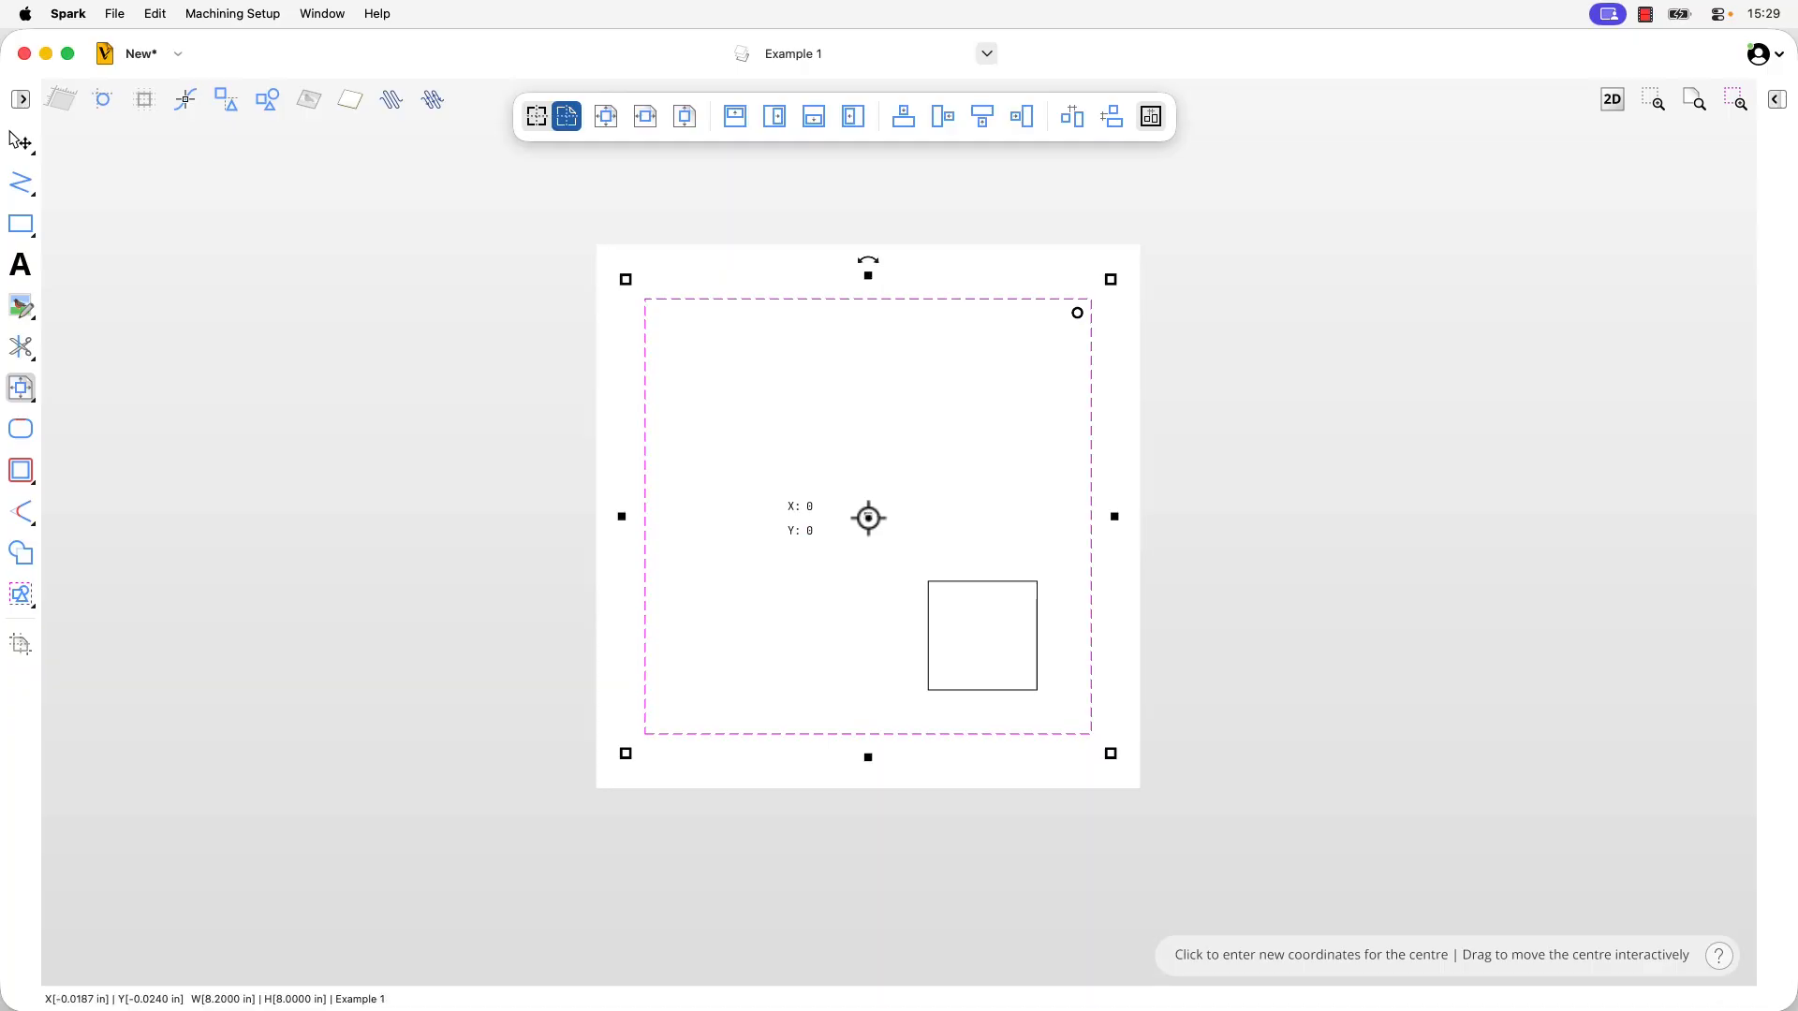
pyautogui.moveTo(868, 518); pyautogui.dragTo(862, 773)
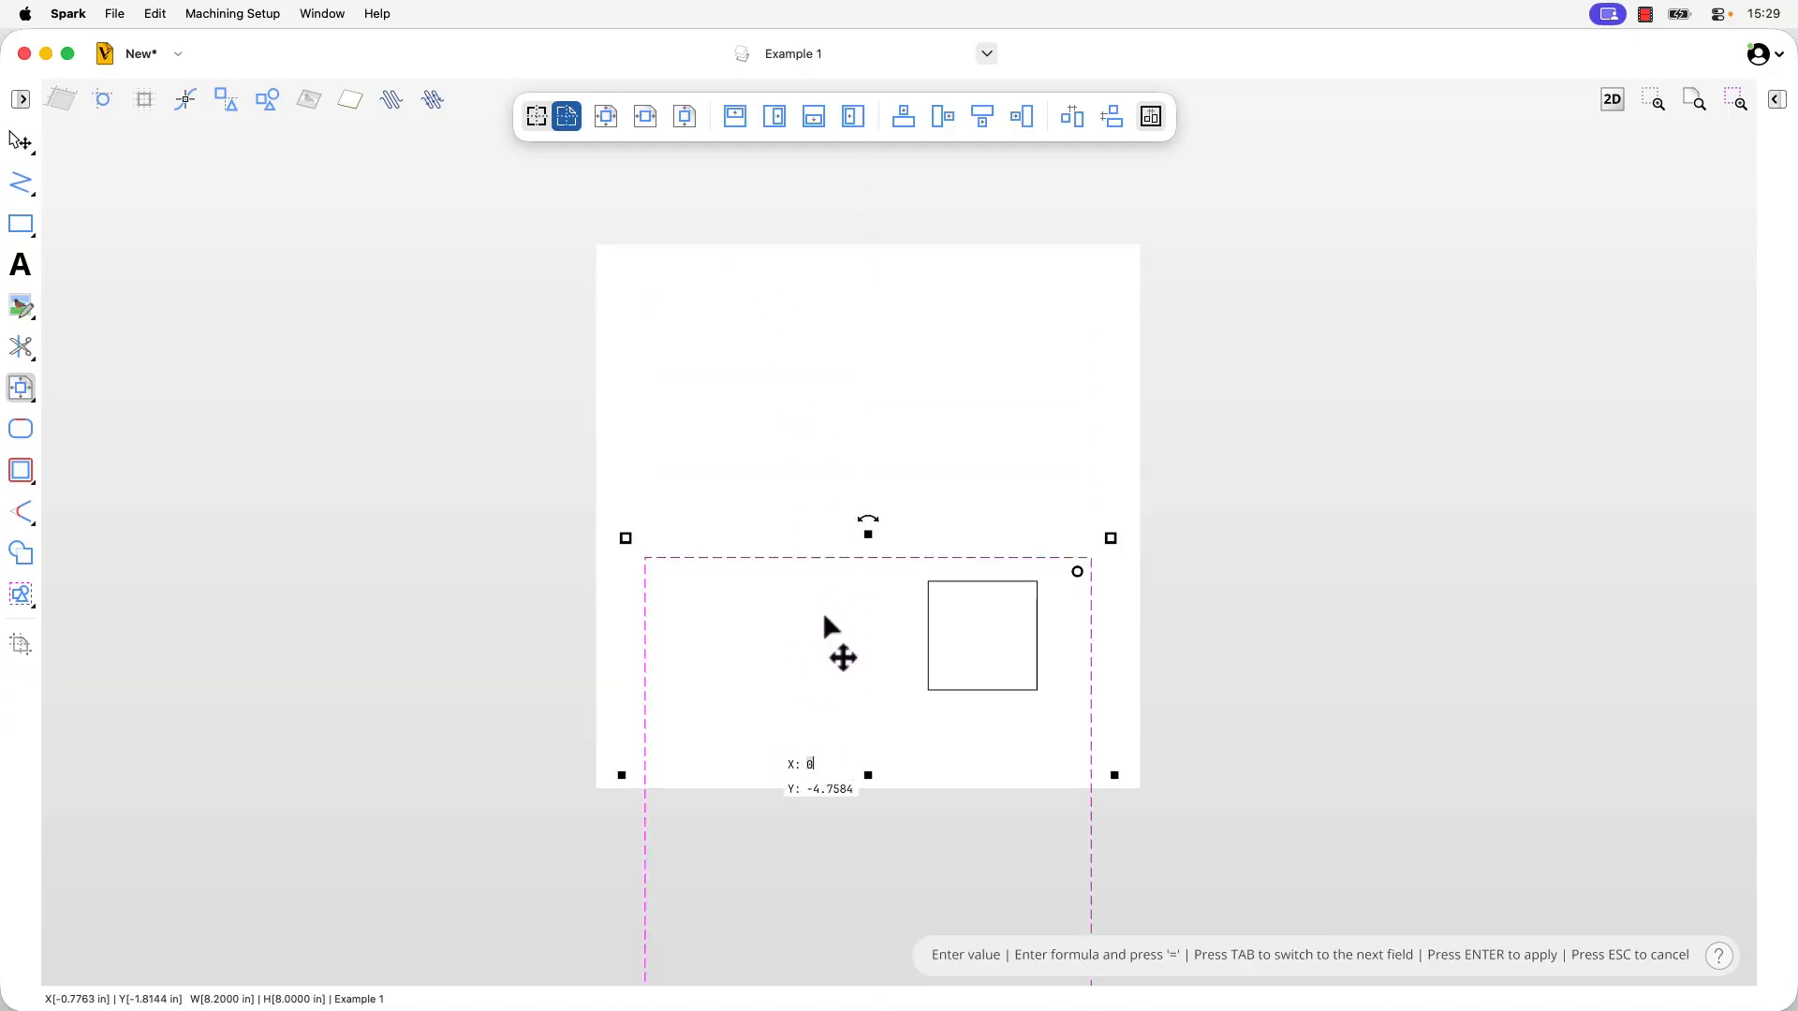
pyautogui.click(689, 121)
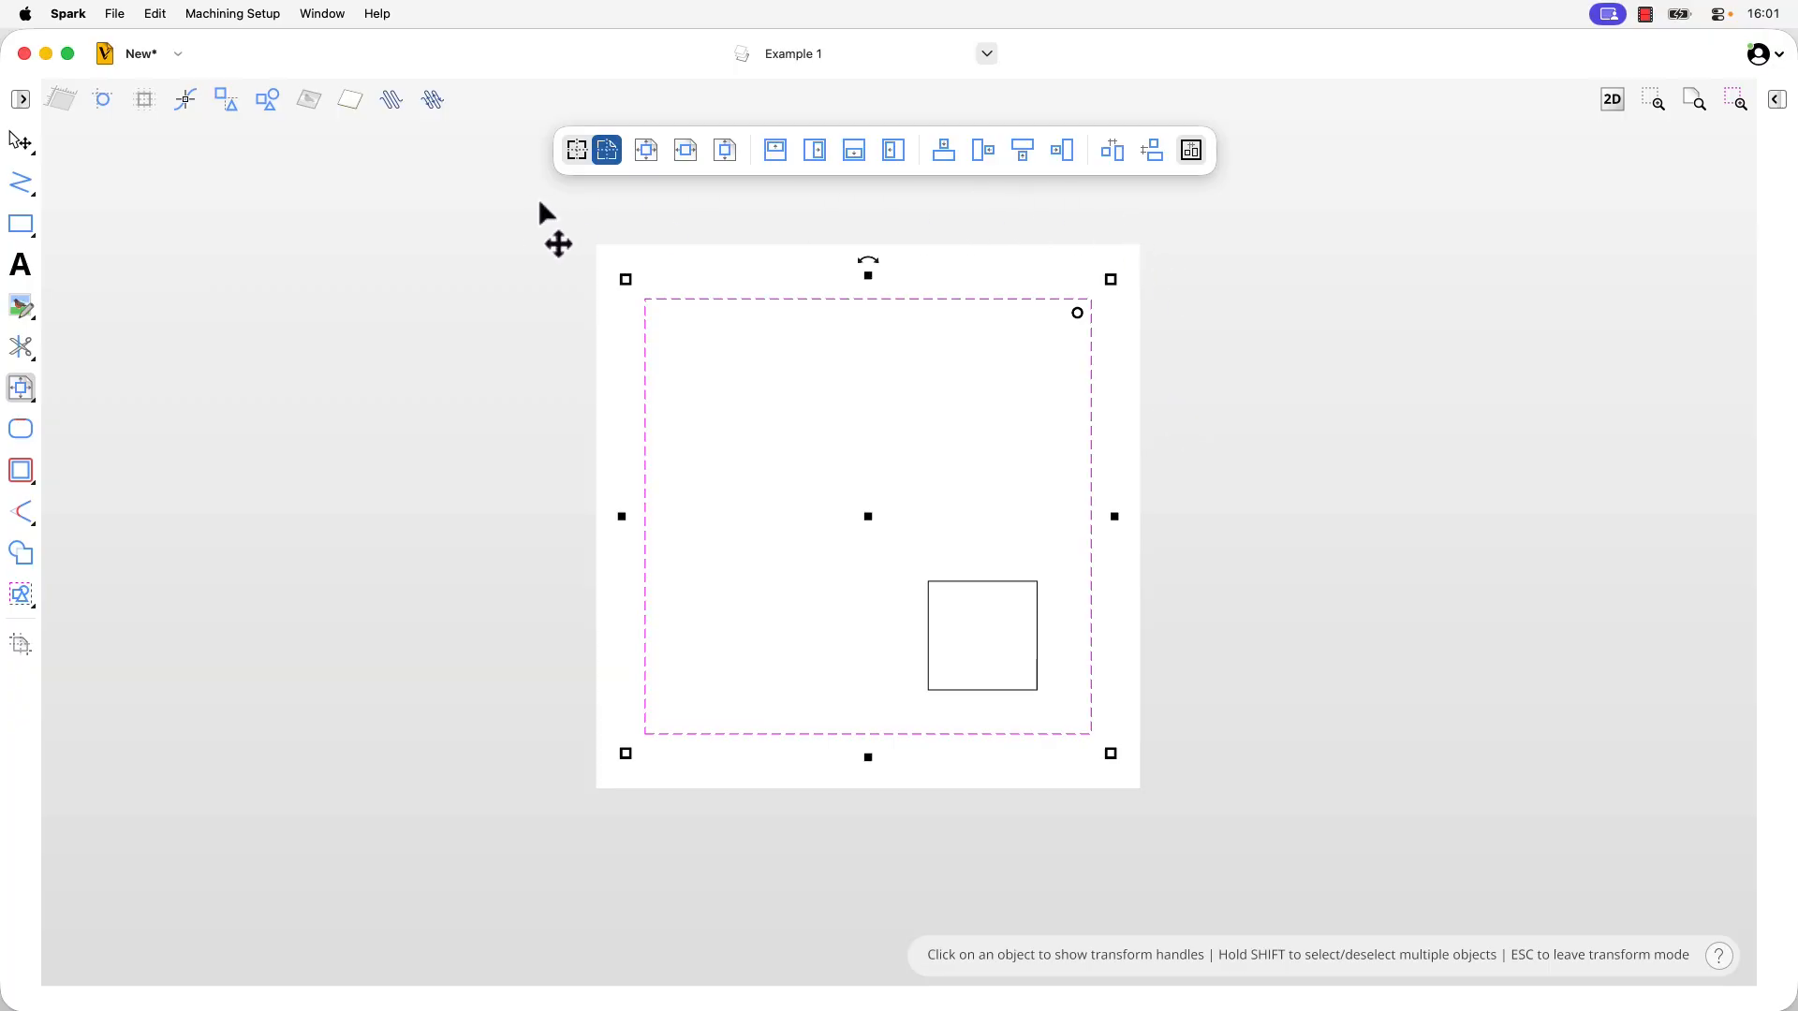
# Step: Set alignment to use the selection, and select the small square followed by the large rectangle
pyautogui.click(576, 150)
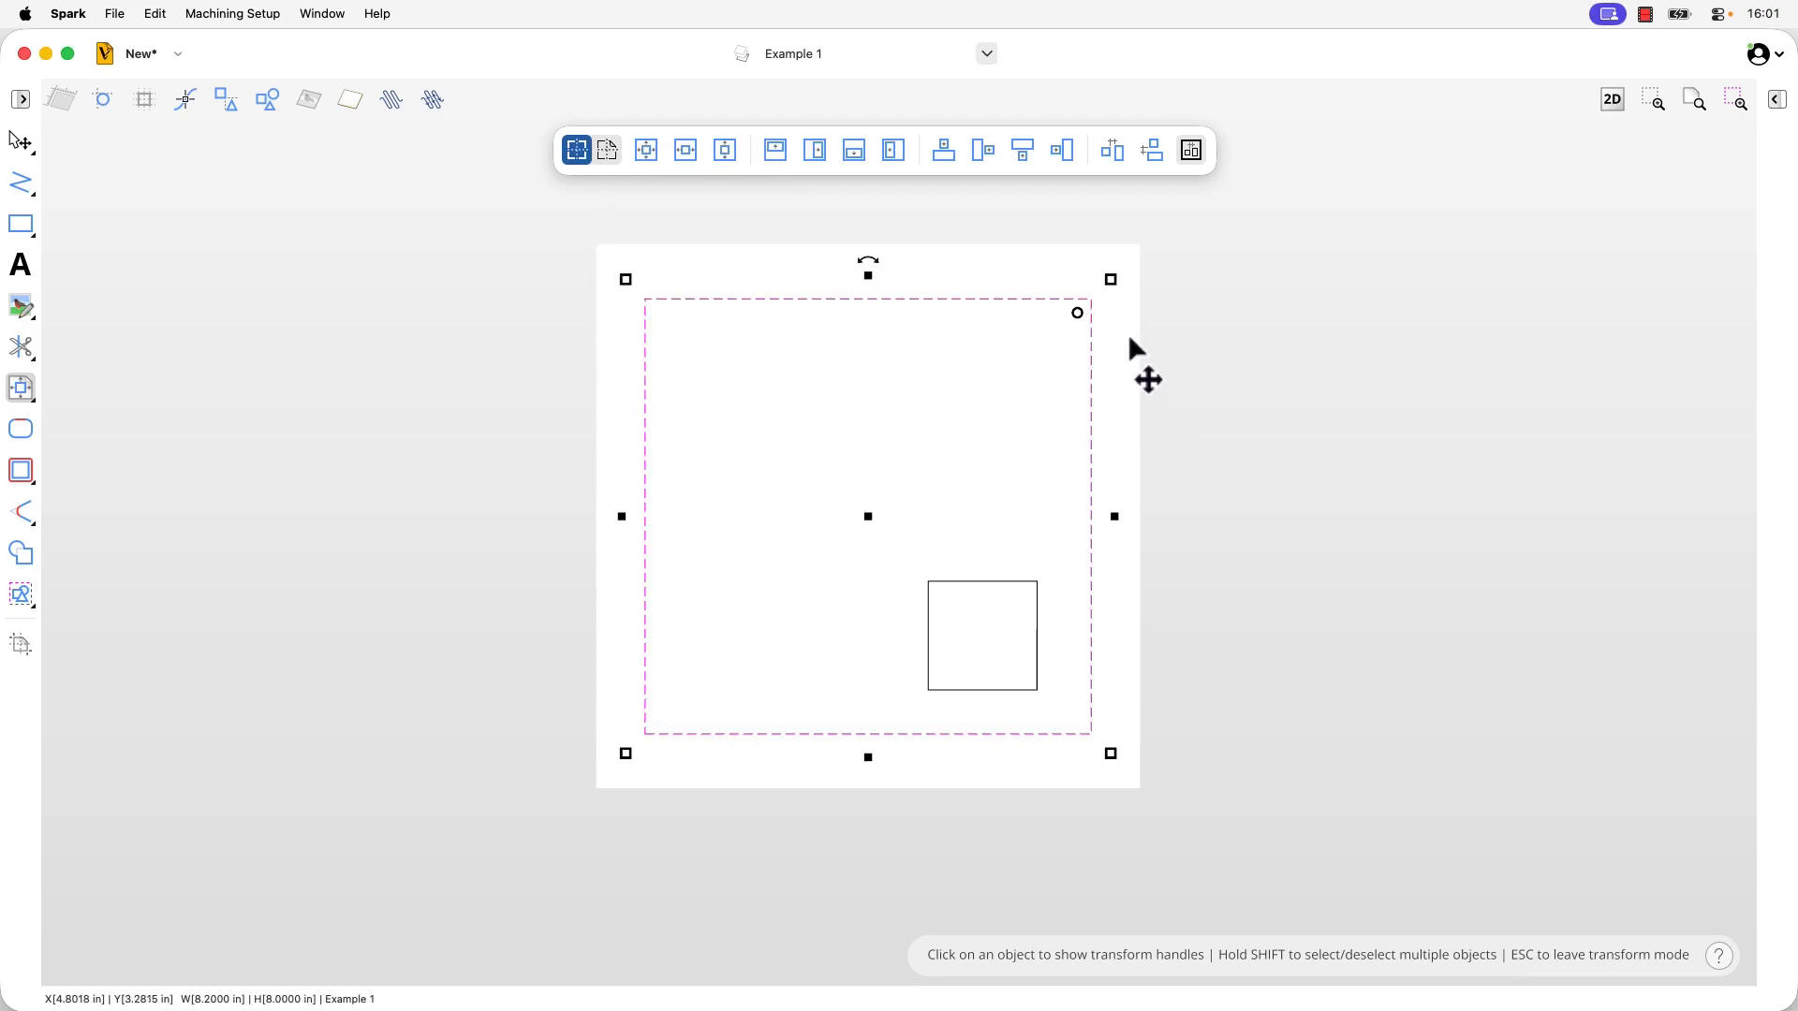
pyautogui.click(1017, 581)
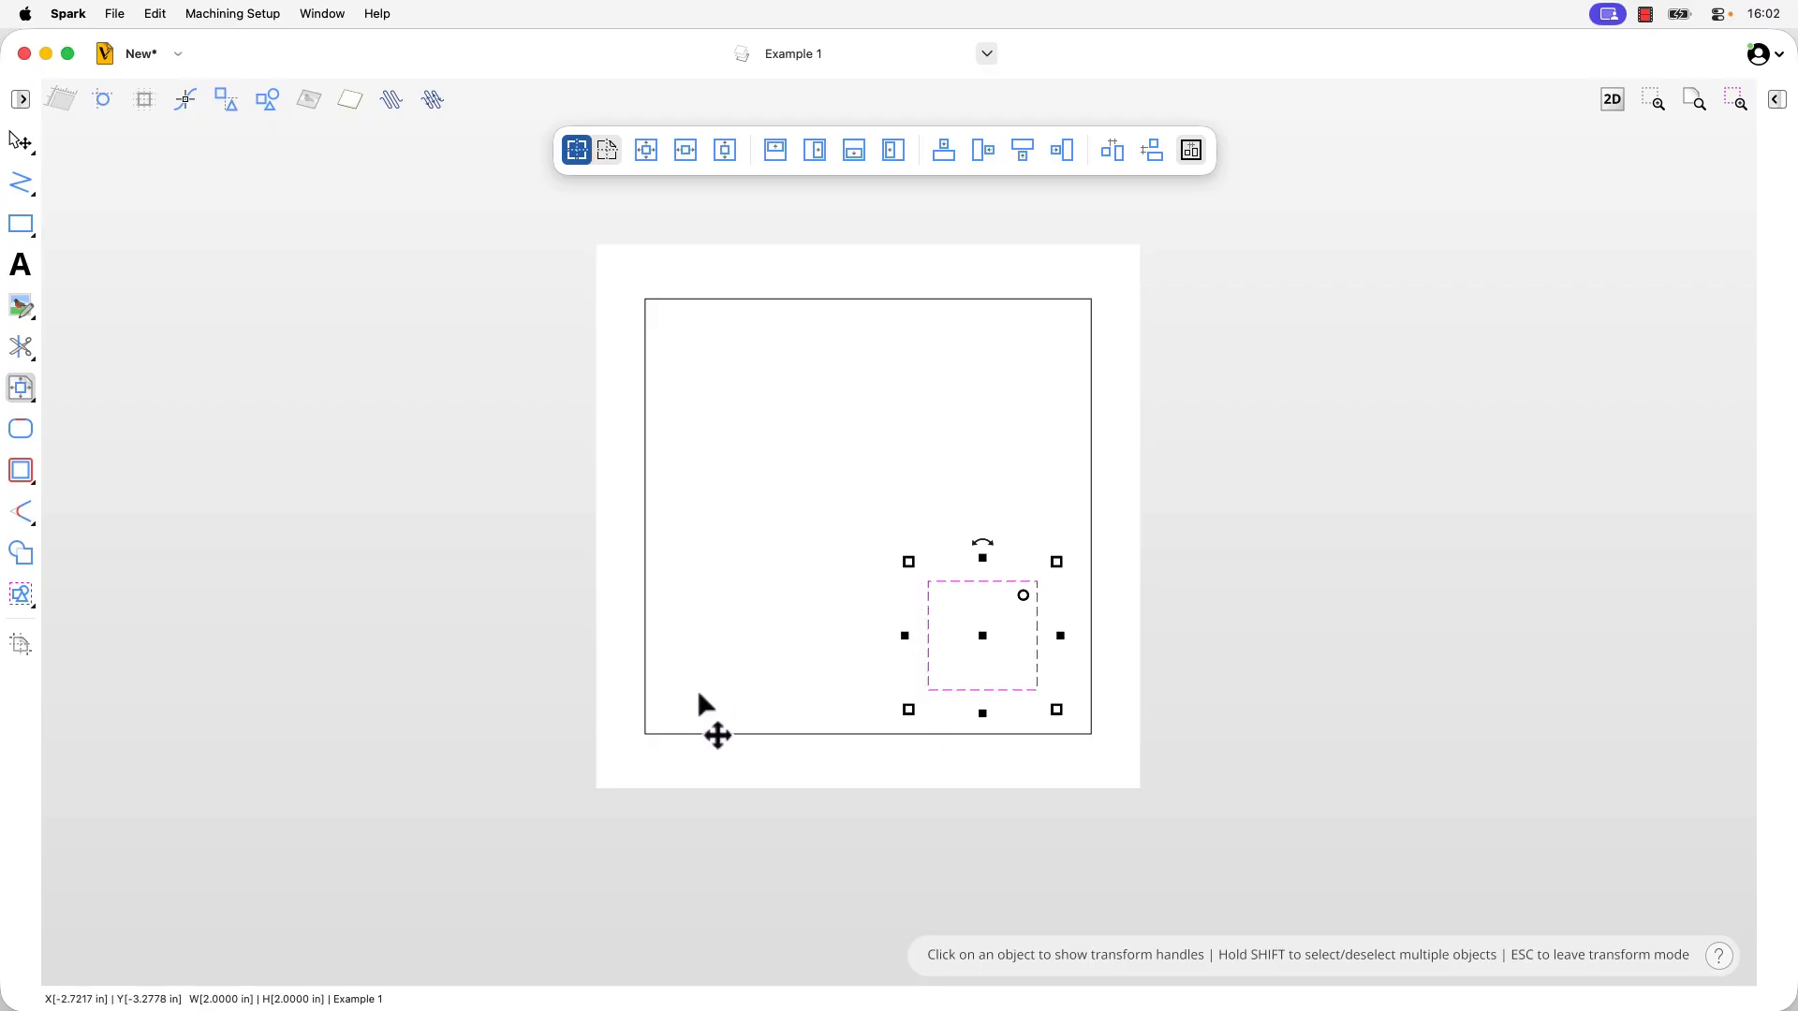
pyautogui.keyDown('shift'); pyautogui.click(645, 691); pyautogui.keyUp('shift')
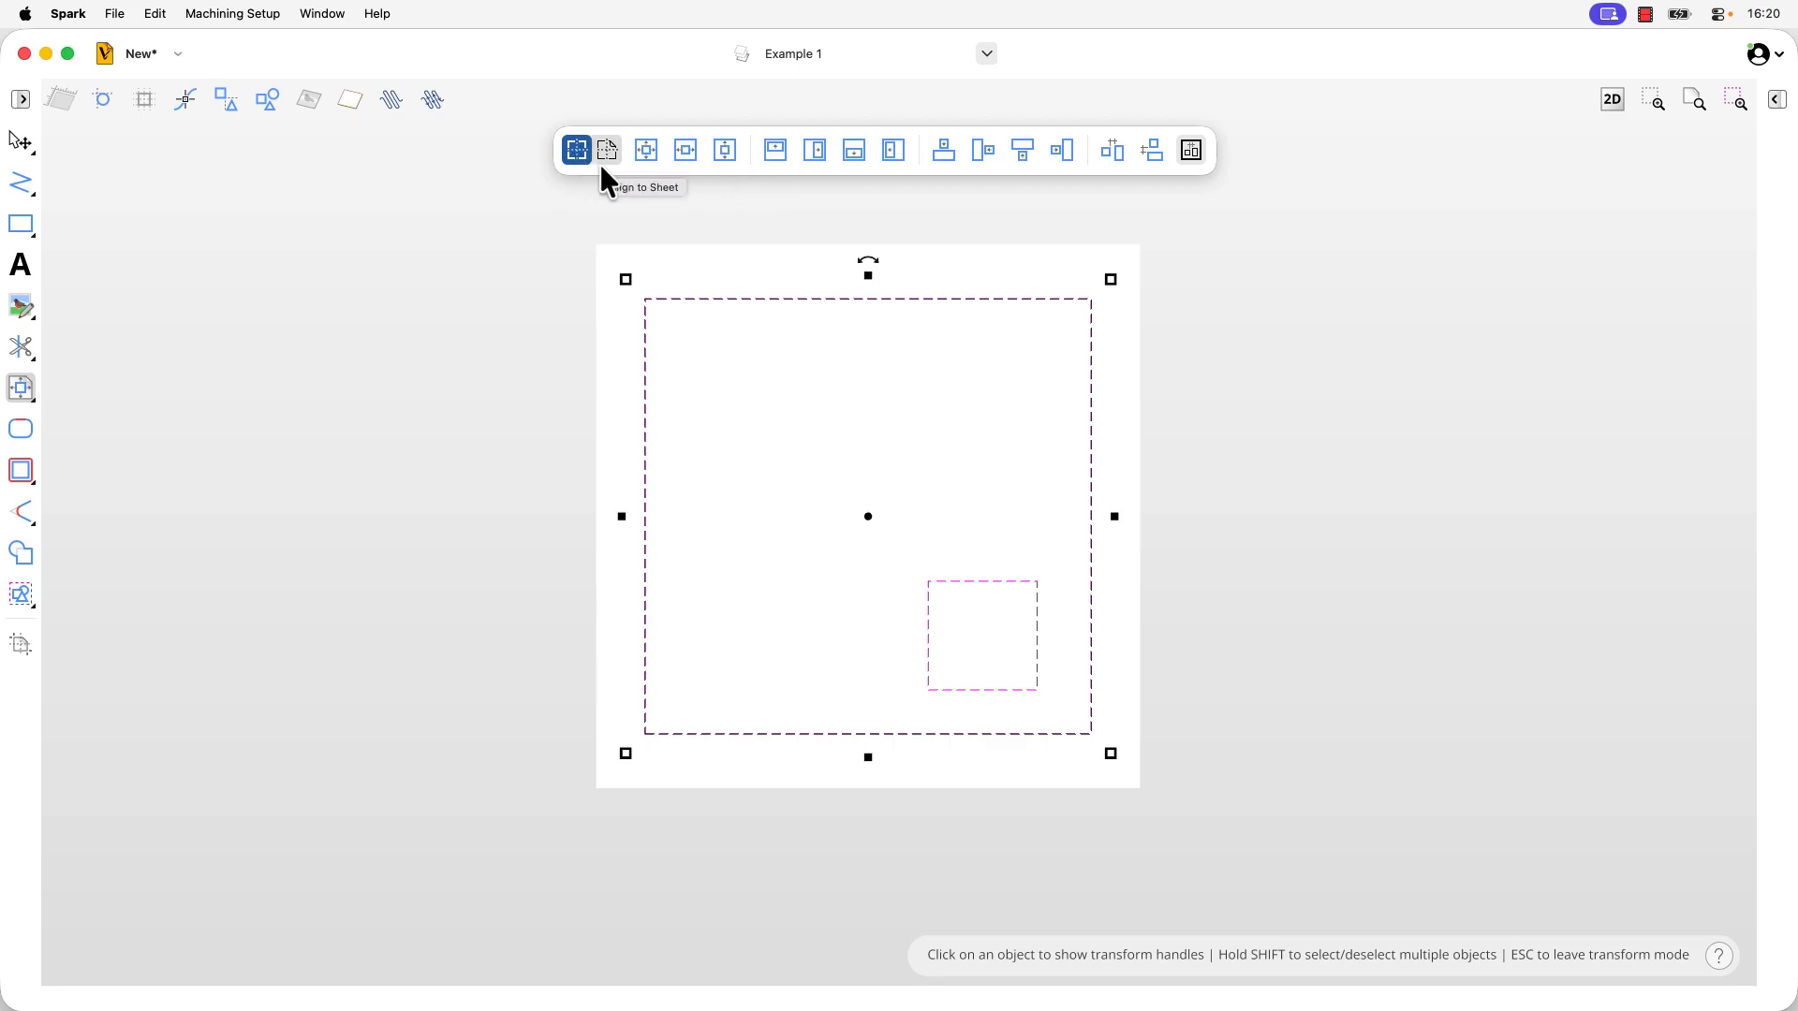
# Step: Align the small square to the large rectangle's centre, and undo the alignment
pyautogui.click(646, 150)
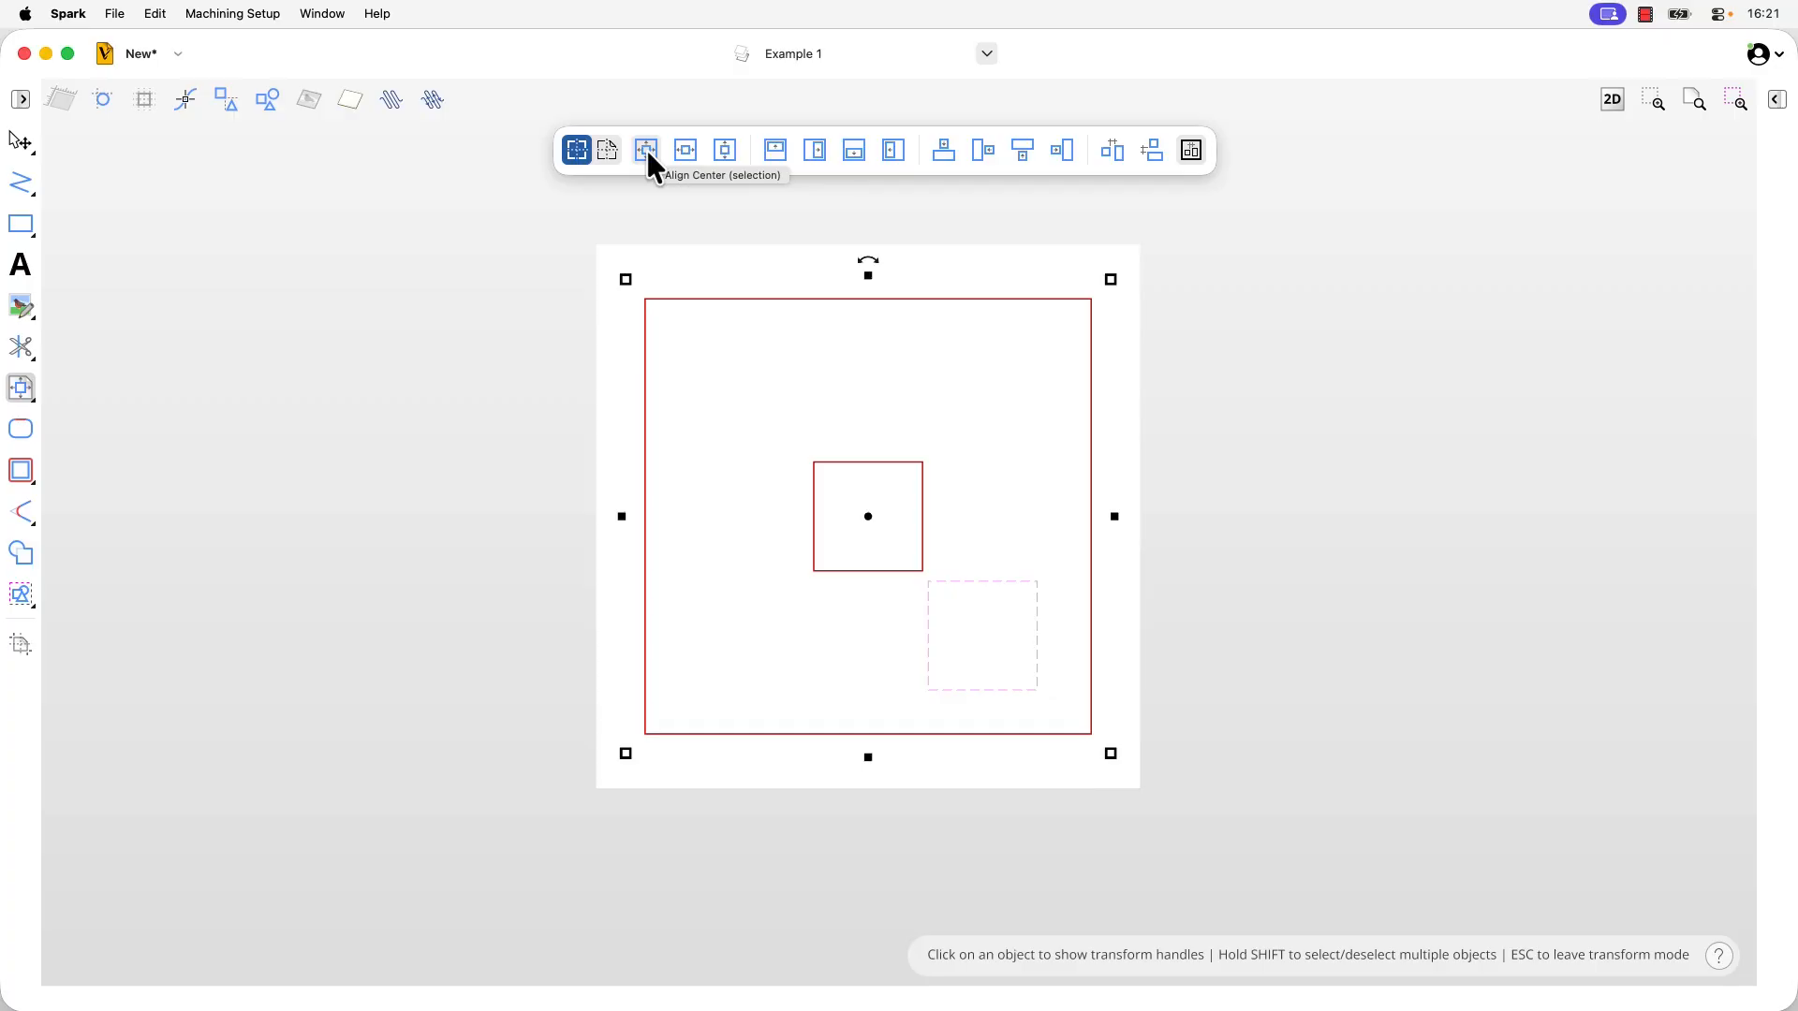
pyautogui.click(648, 155)
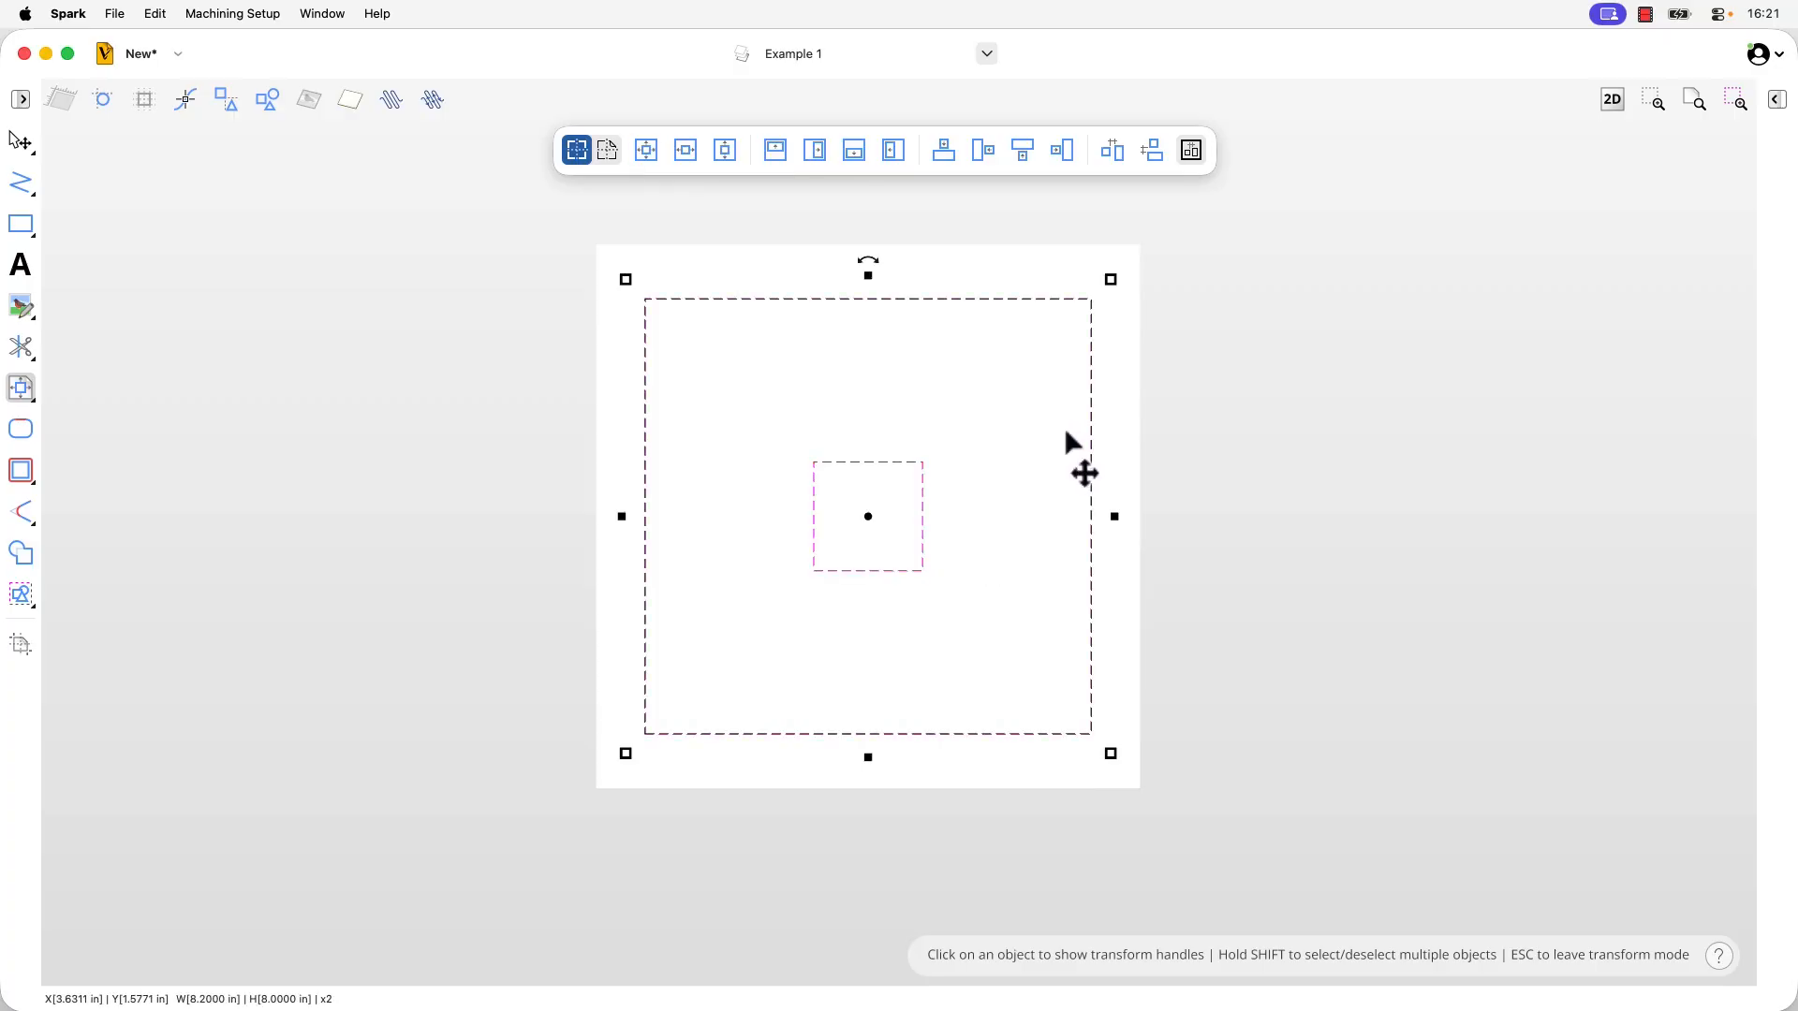
pyautogui.press('super+z')
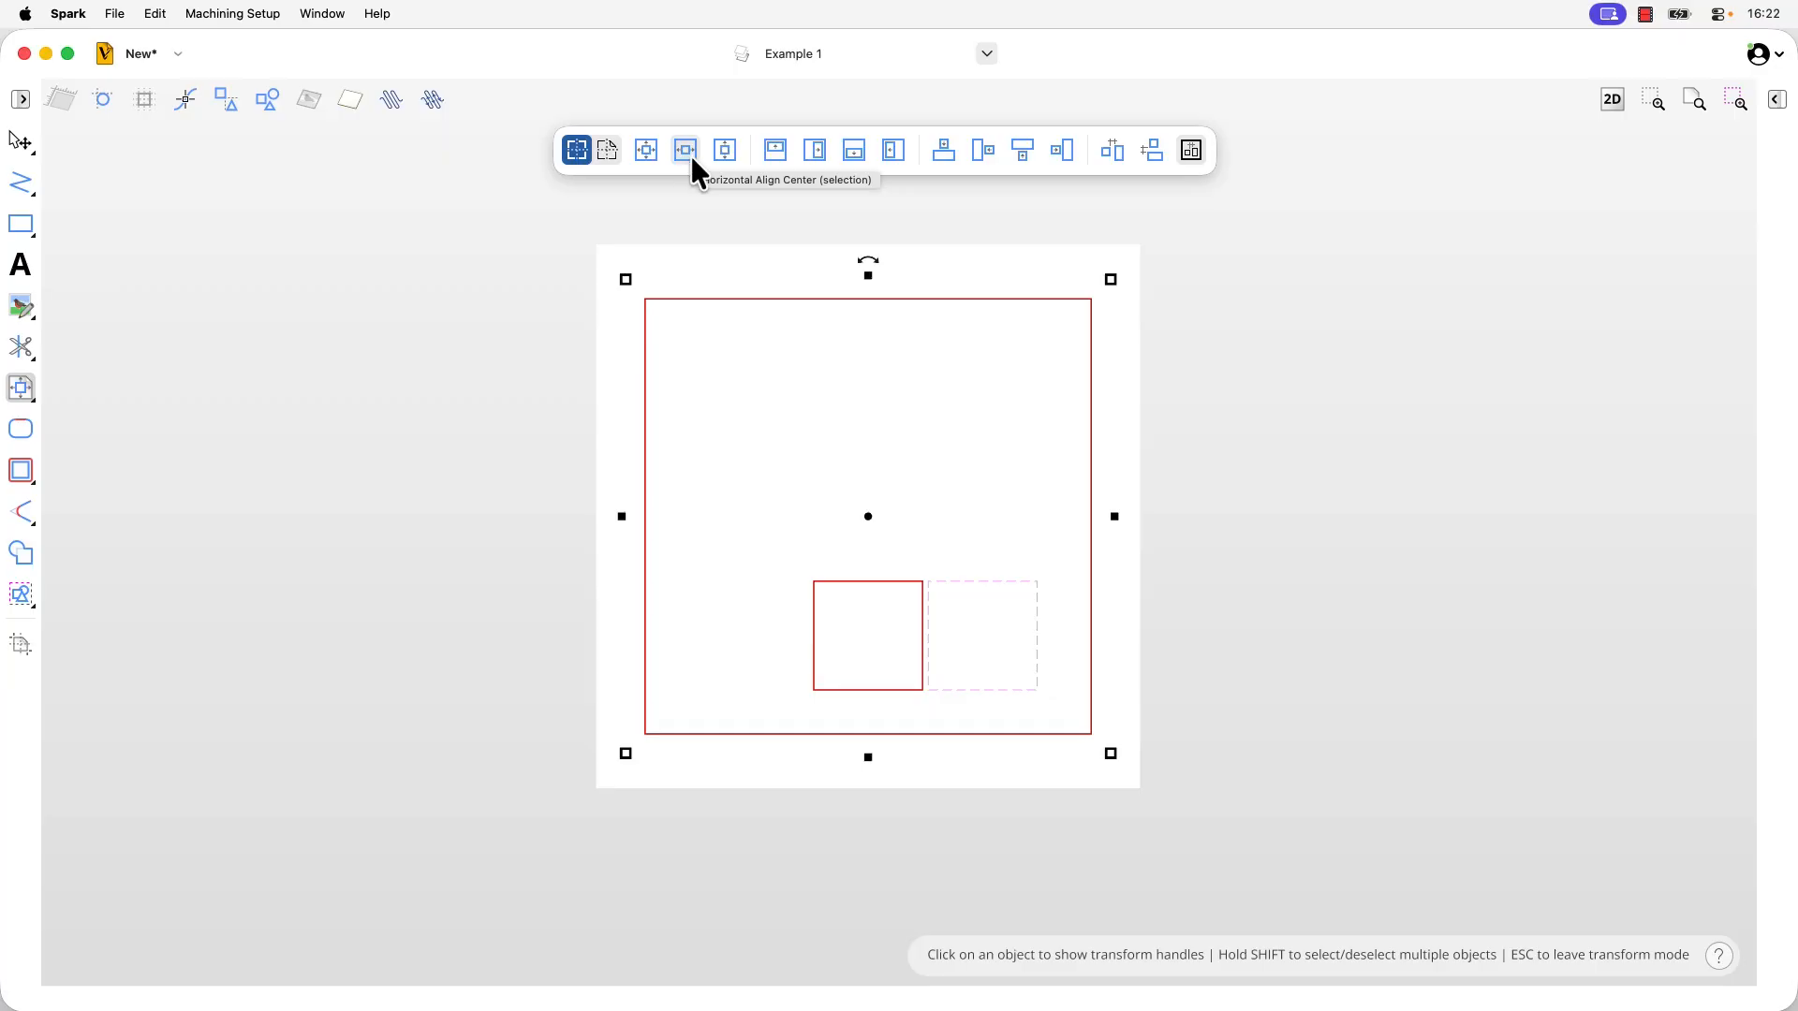
# Step: Centre the small square in the large rectangle using separate horizontal and vertical centre alignments
pyautogui.click(724, 152)
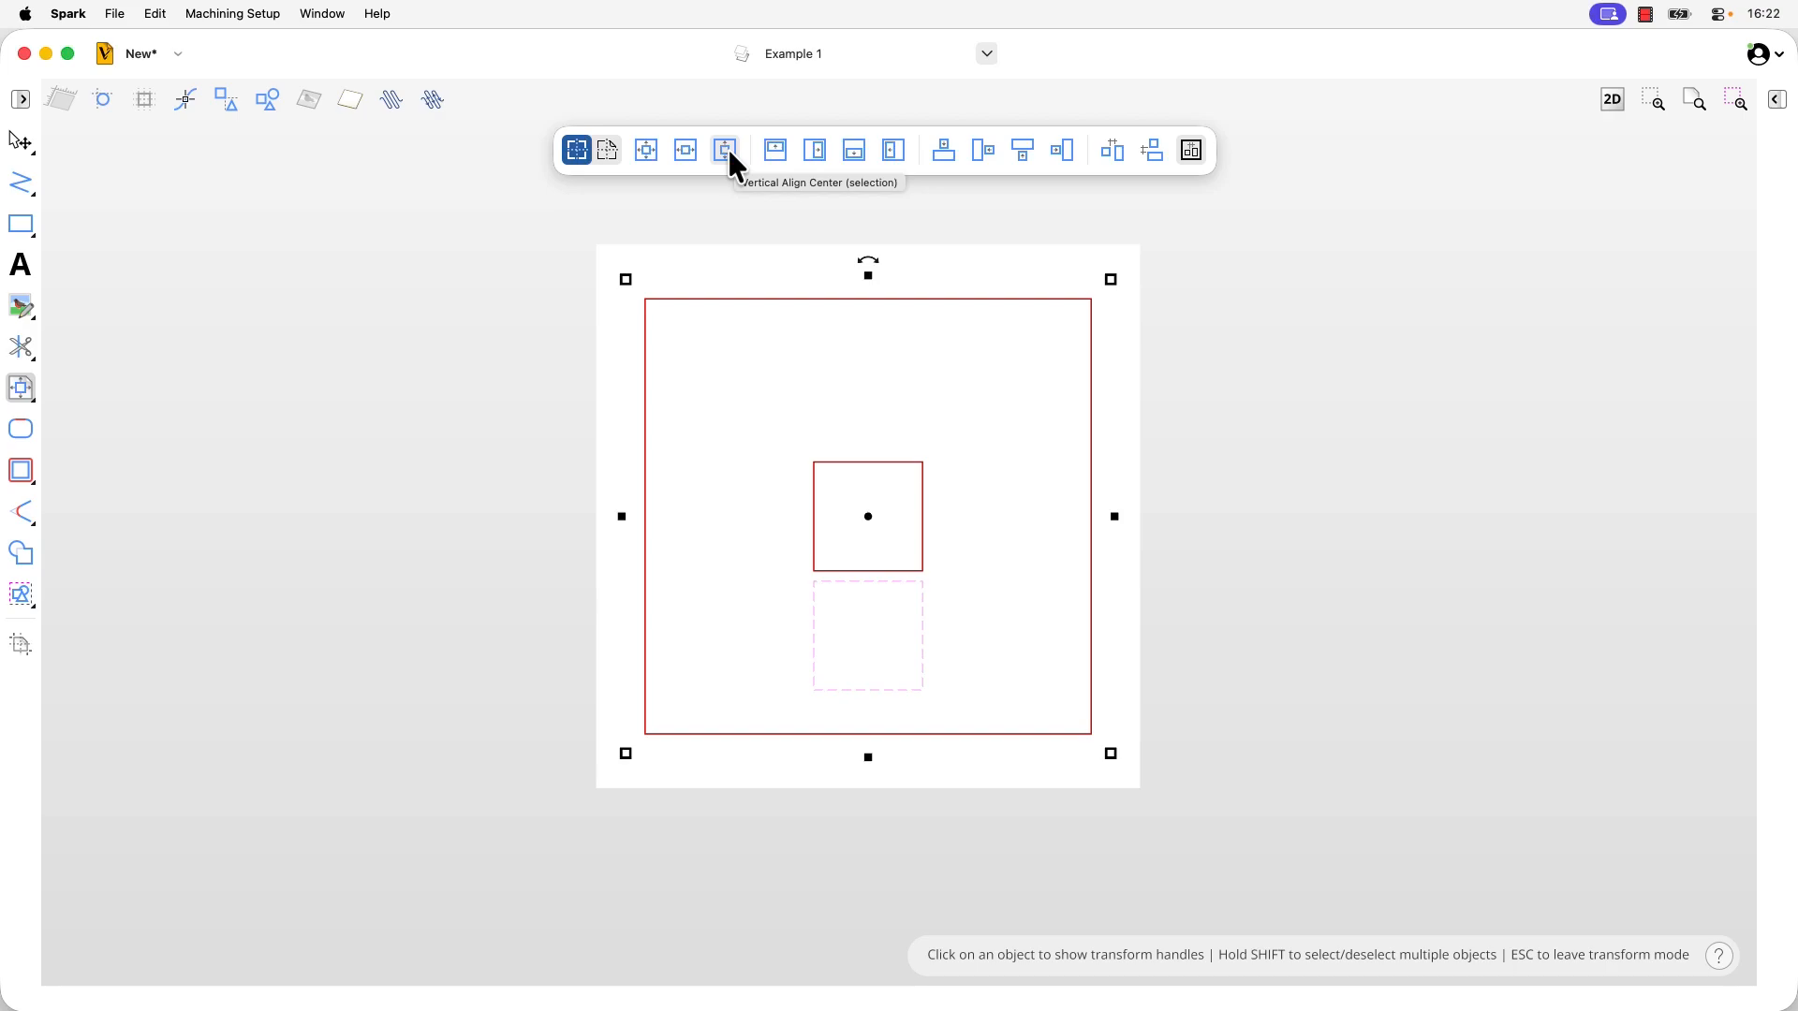
pyautogui.click(727, 150)
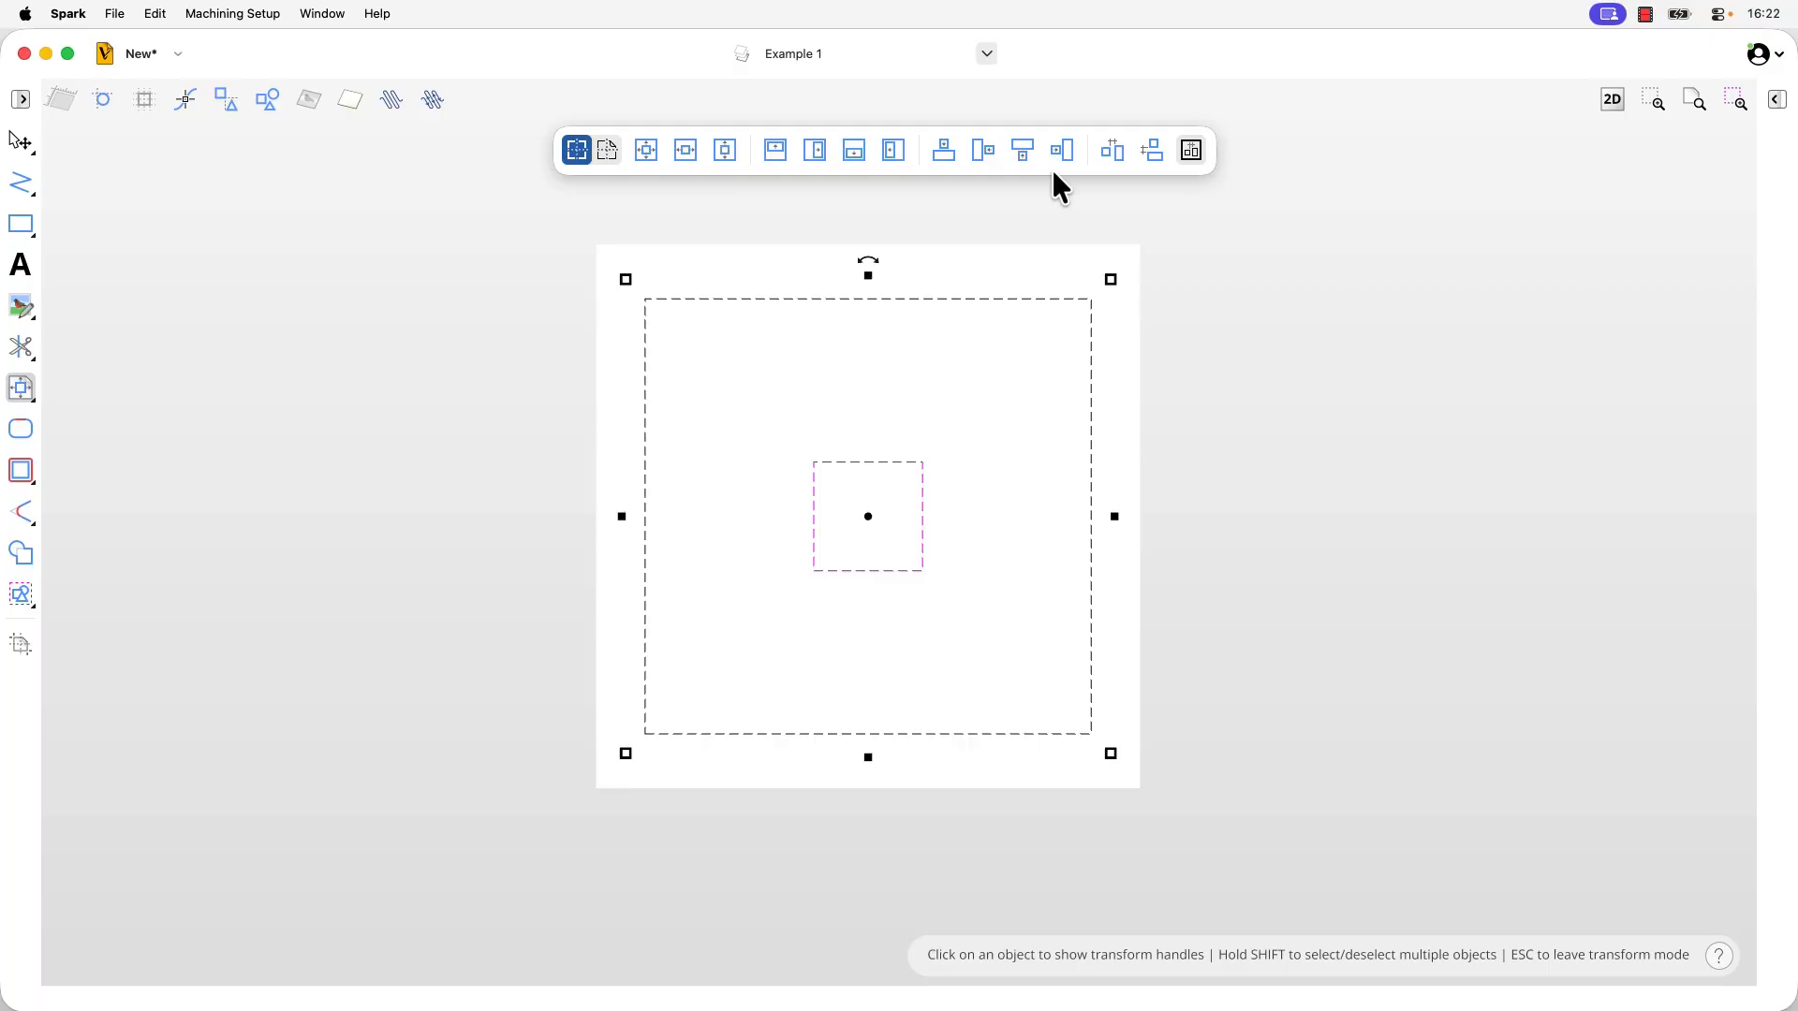
# Step: Try aligning the small square to the large rectangle's inside top, right, bottom and left edges, undoing the alignments
pyautogui.click(777, 152)
pyautogui.click(815, 151)
pyautogui.click(853, 151)
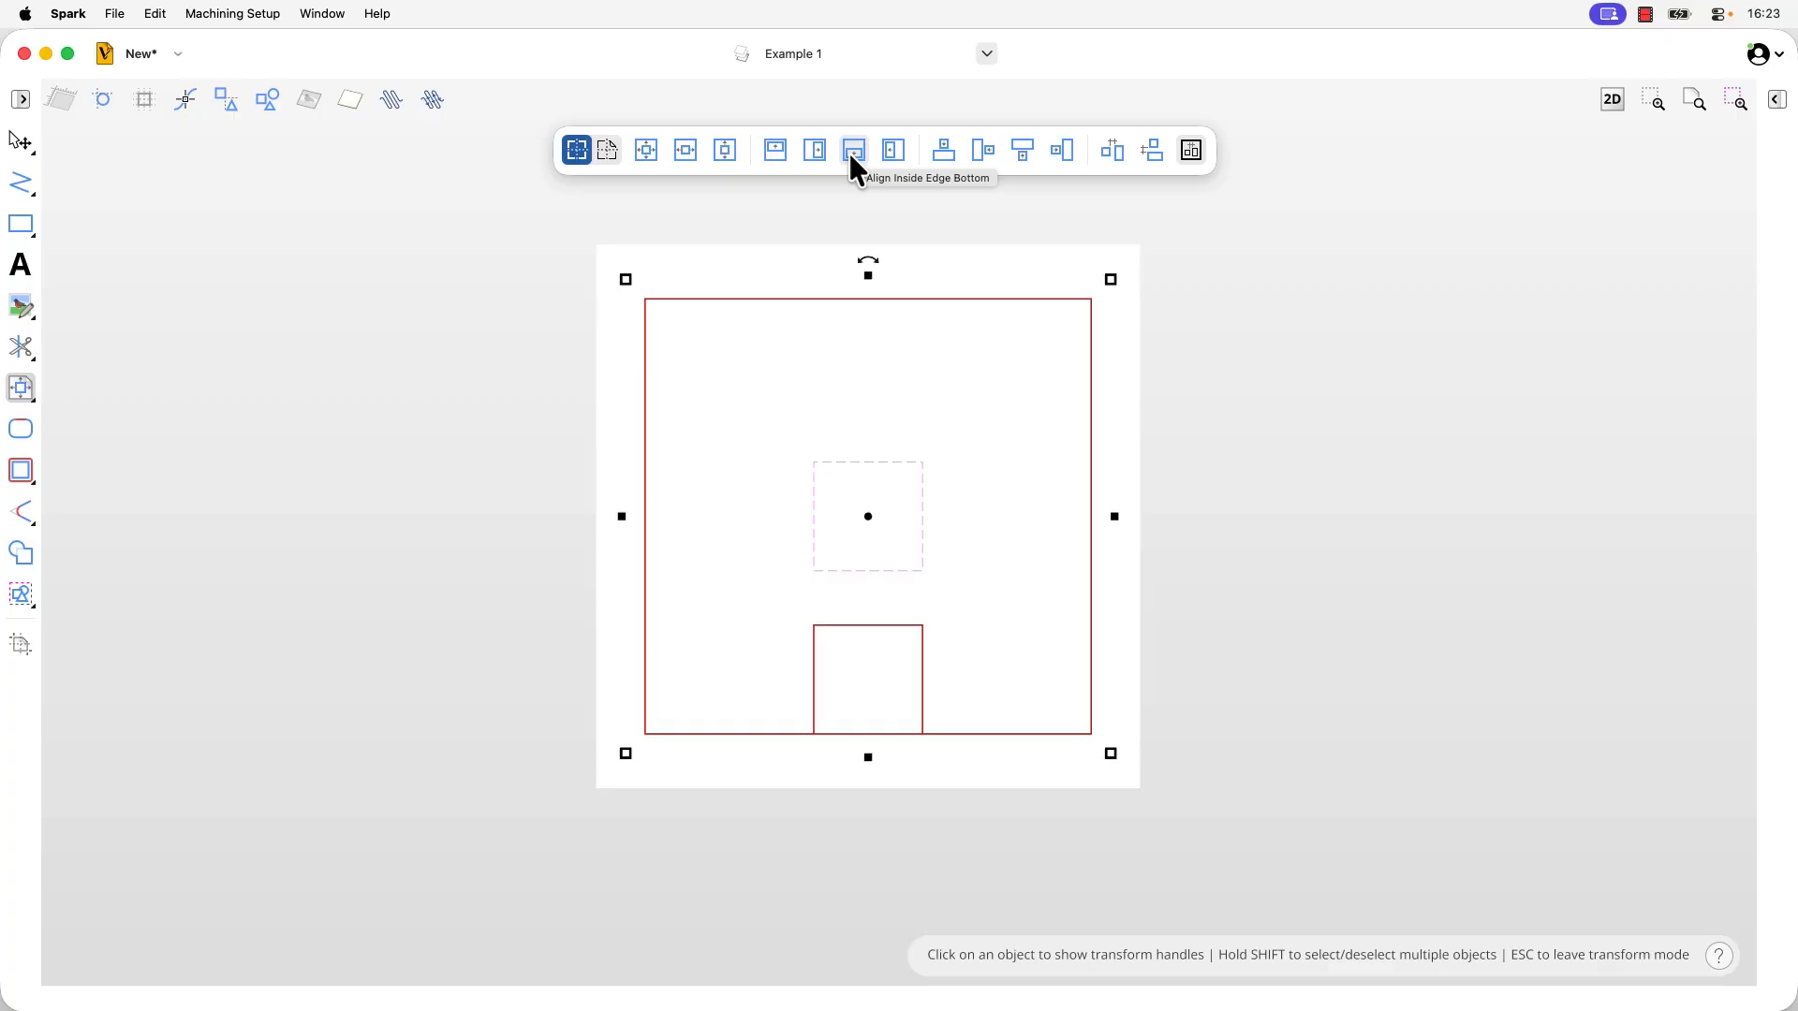
pyautogui.press('super+z')
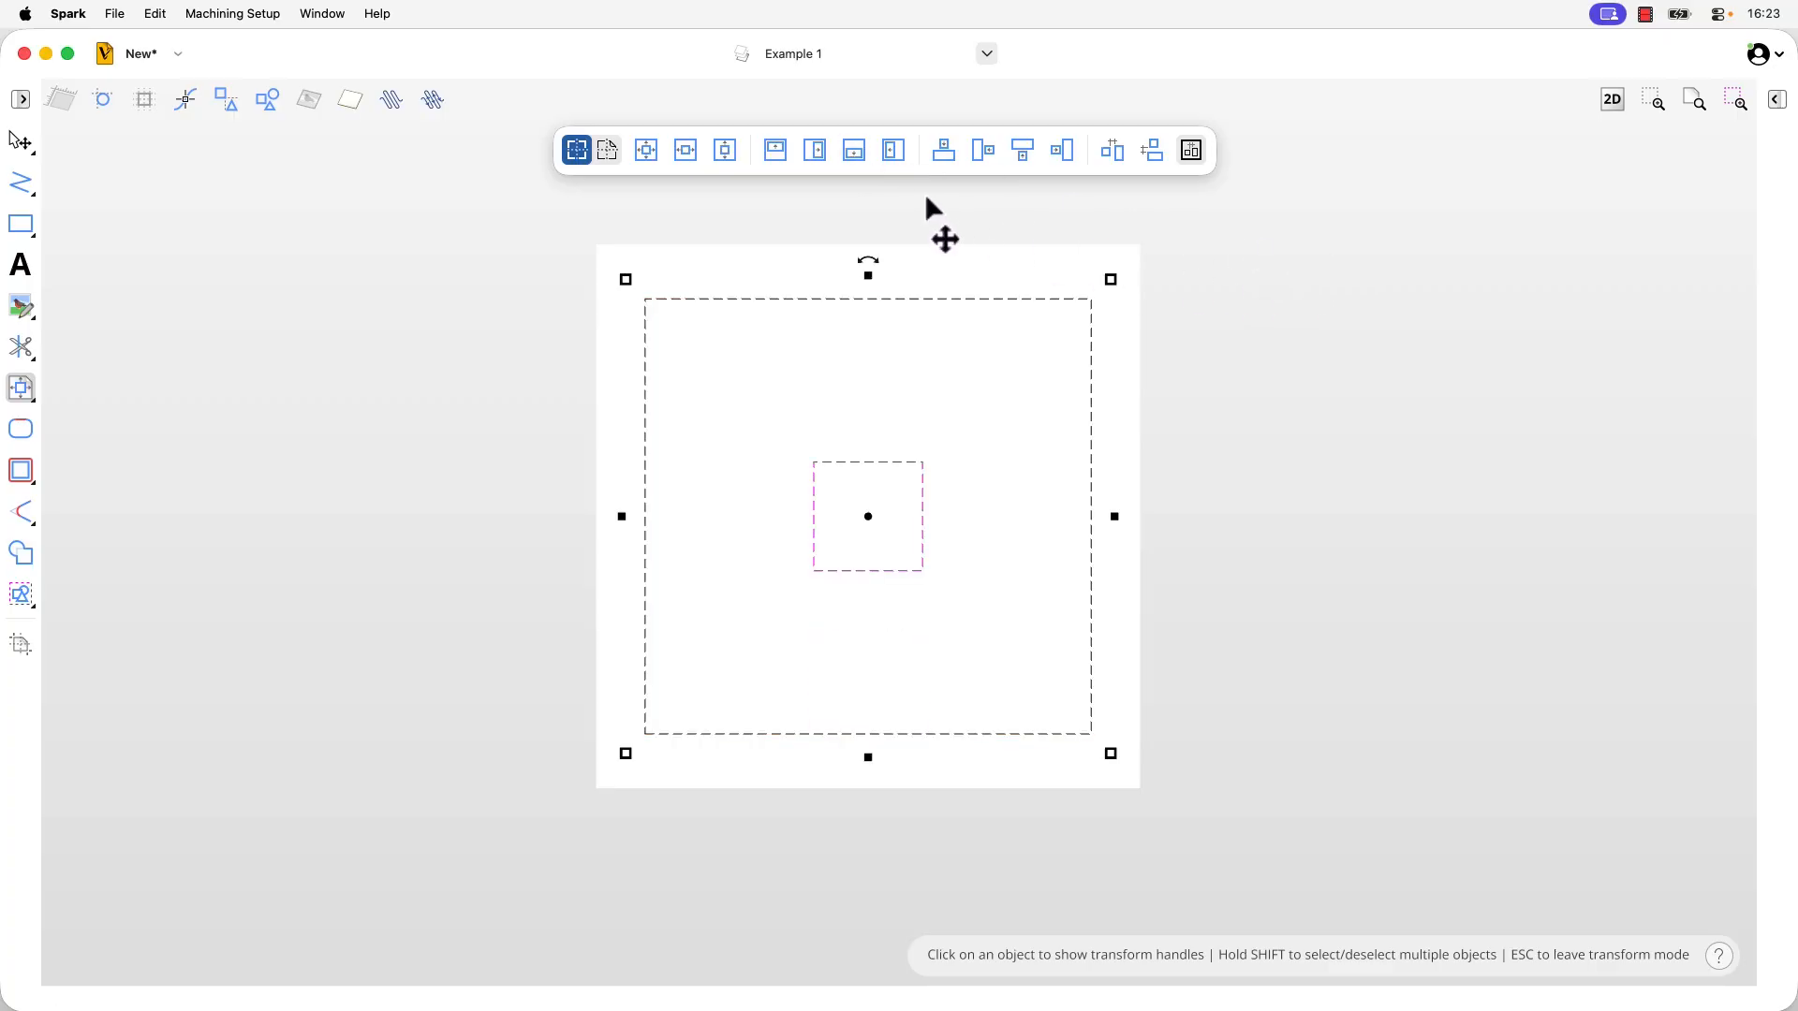
pyautogui.click(892, 150)
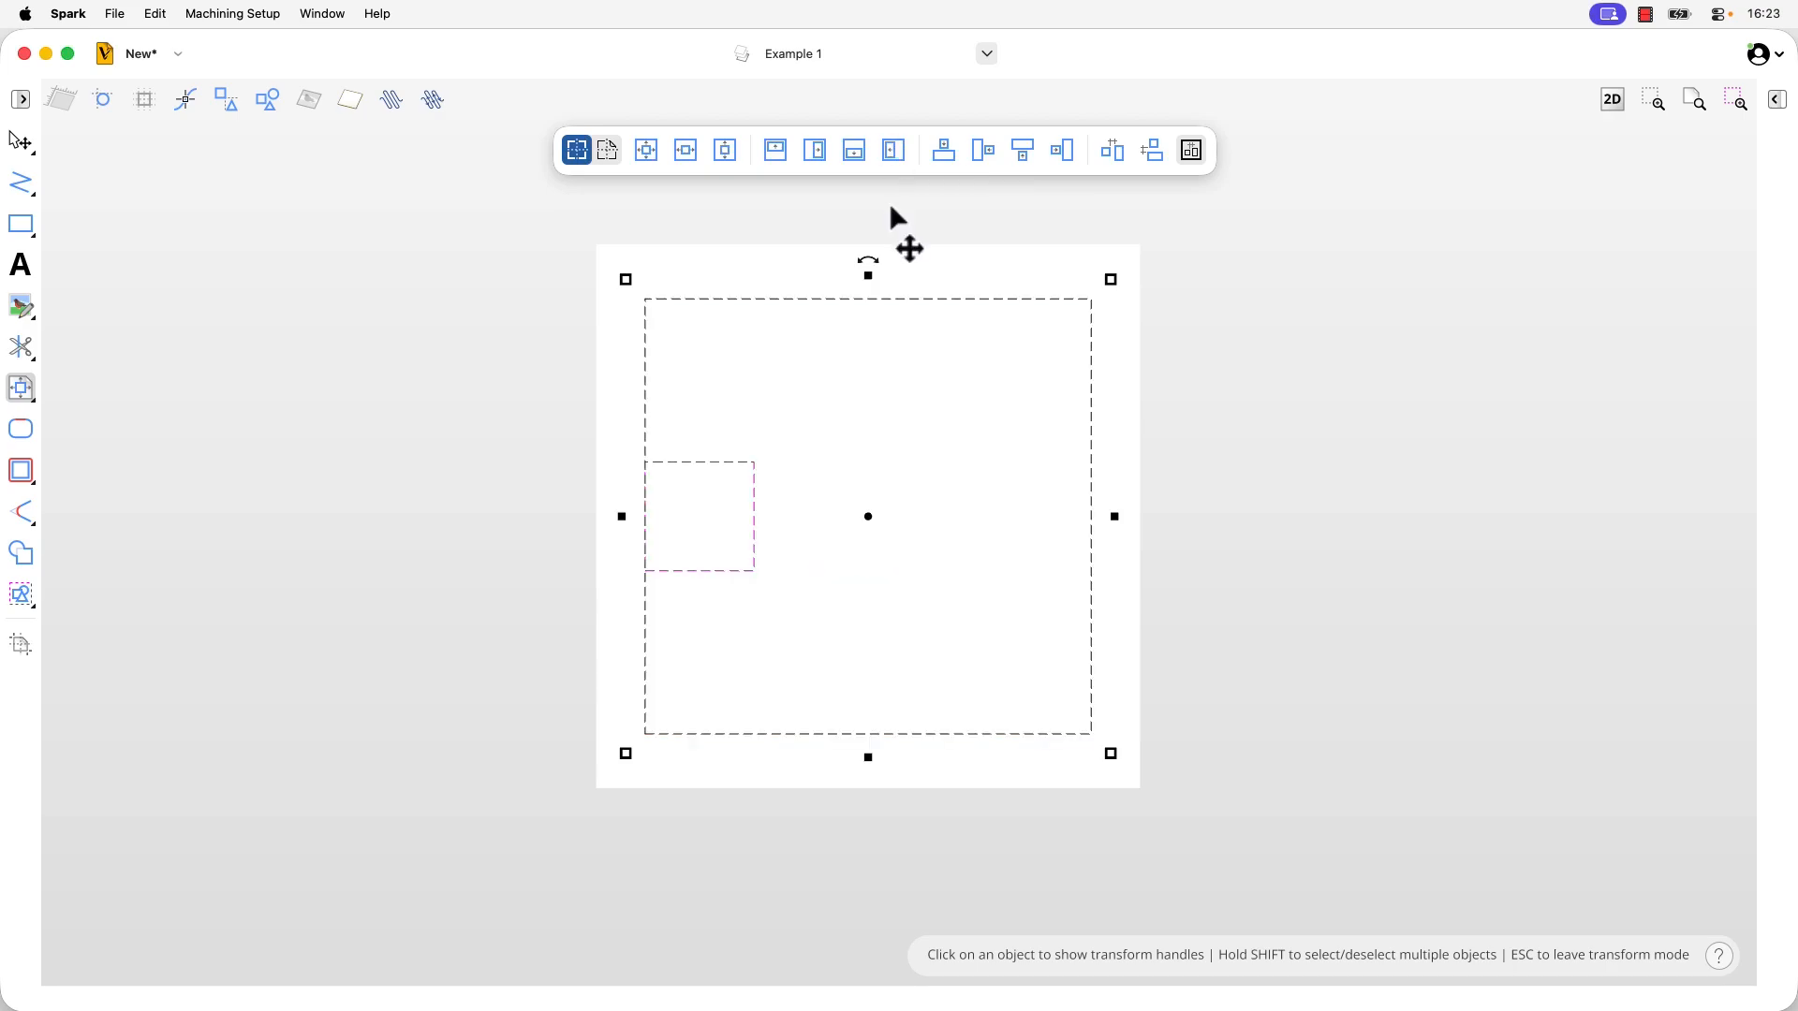
pyautogui.press('super+z')
# Step: Try aligning the small square to the large rectangle's outside top, right and bottom edges, undoing the alignments
pyautogui.click(945, 161)
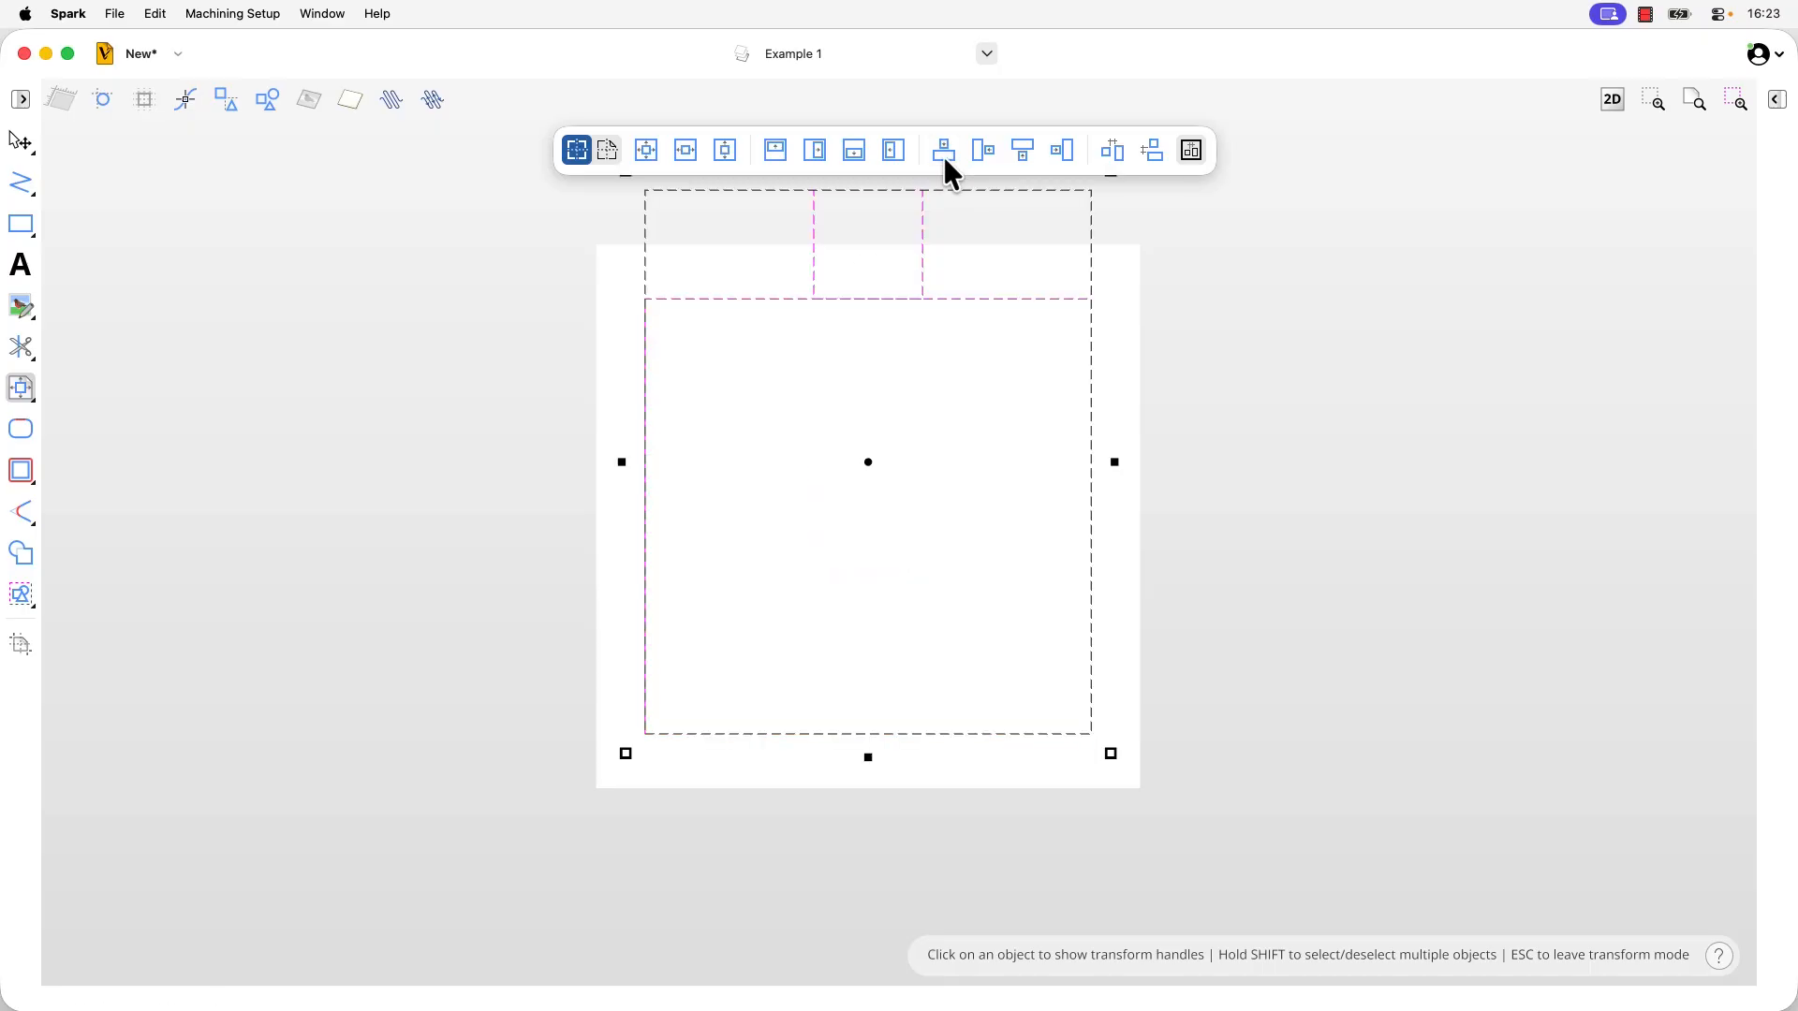
pyautogui.press('super+z')
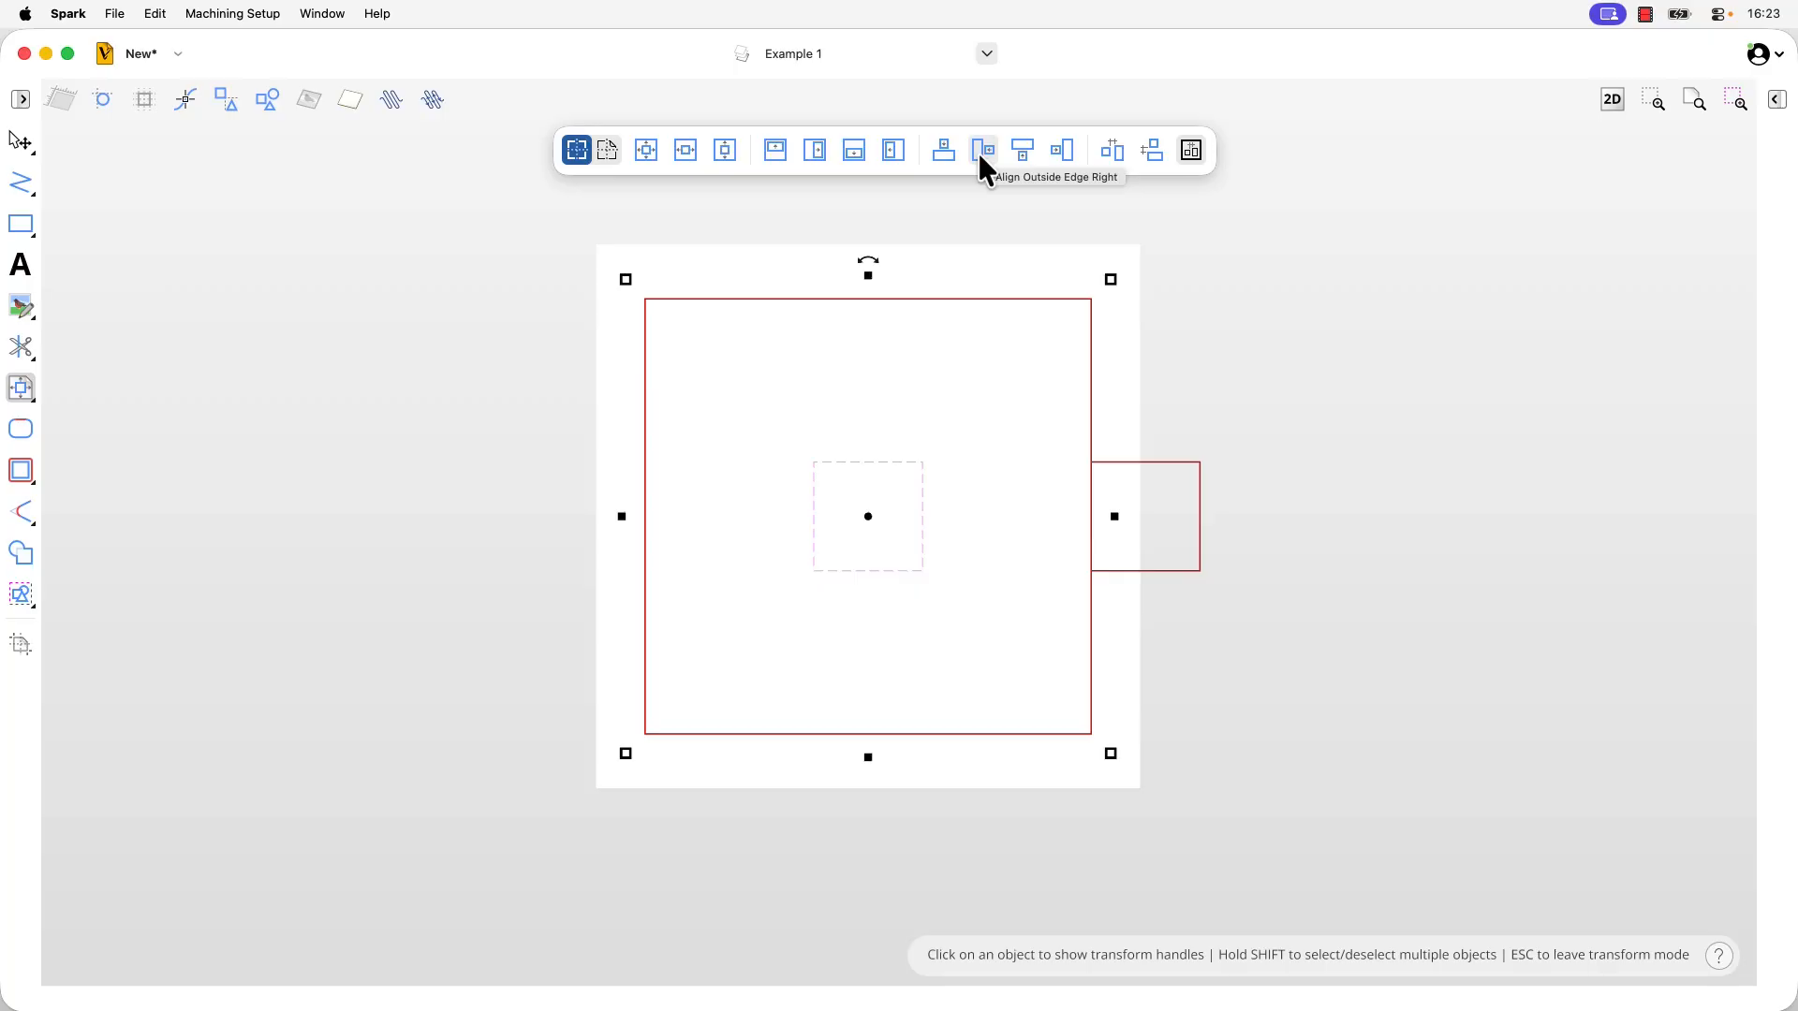
pyautogui.click(981, 158)
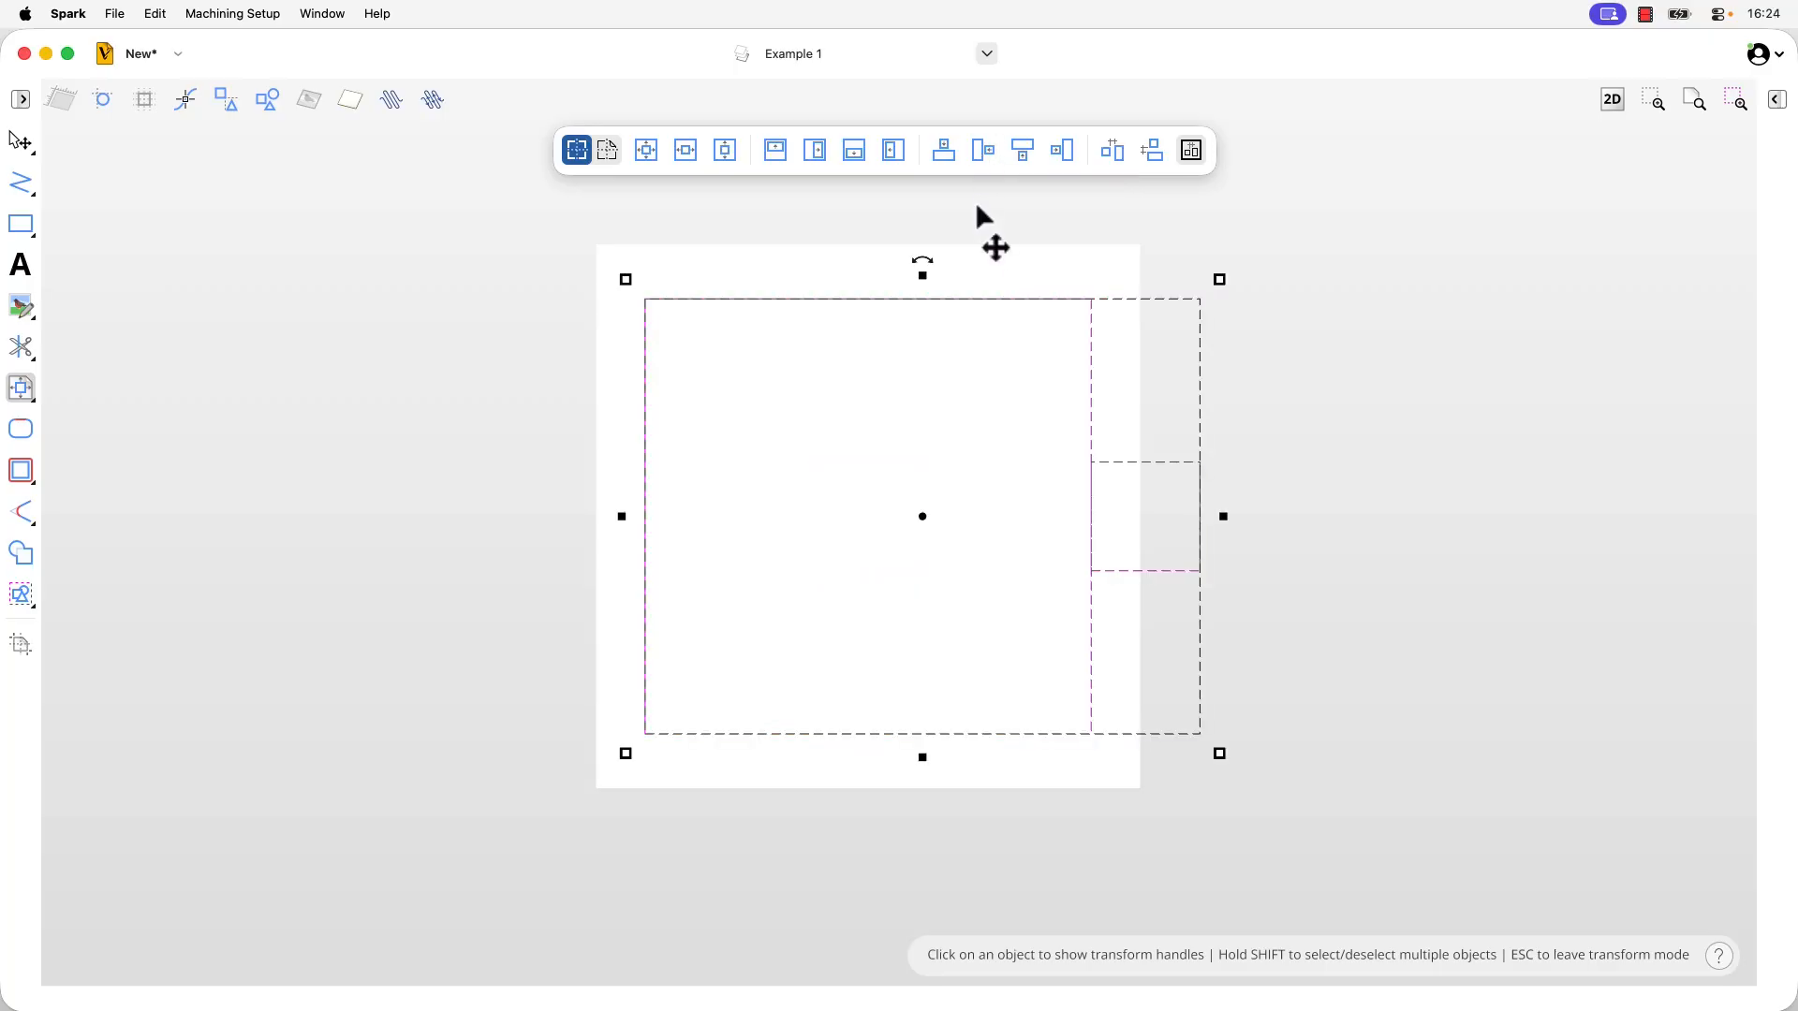
pyautogui.click(1024, 150)
pyautogui.press('super+z')
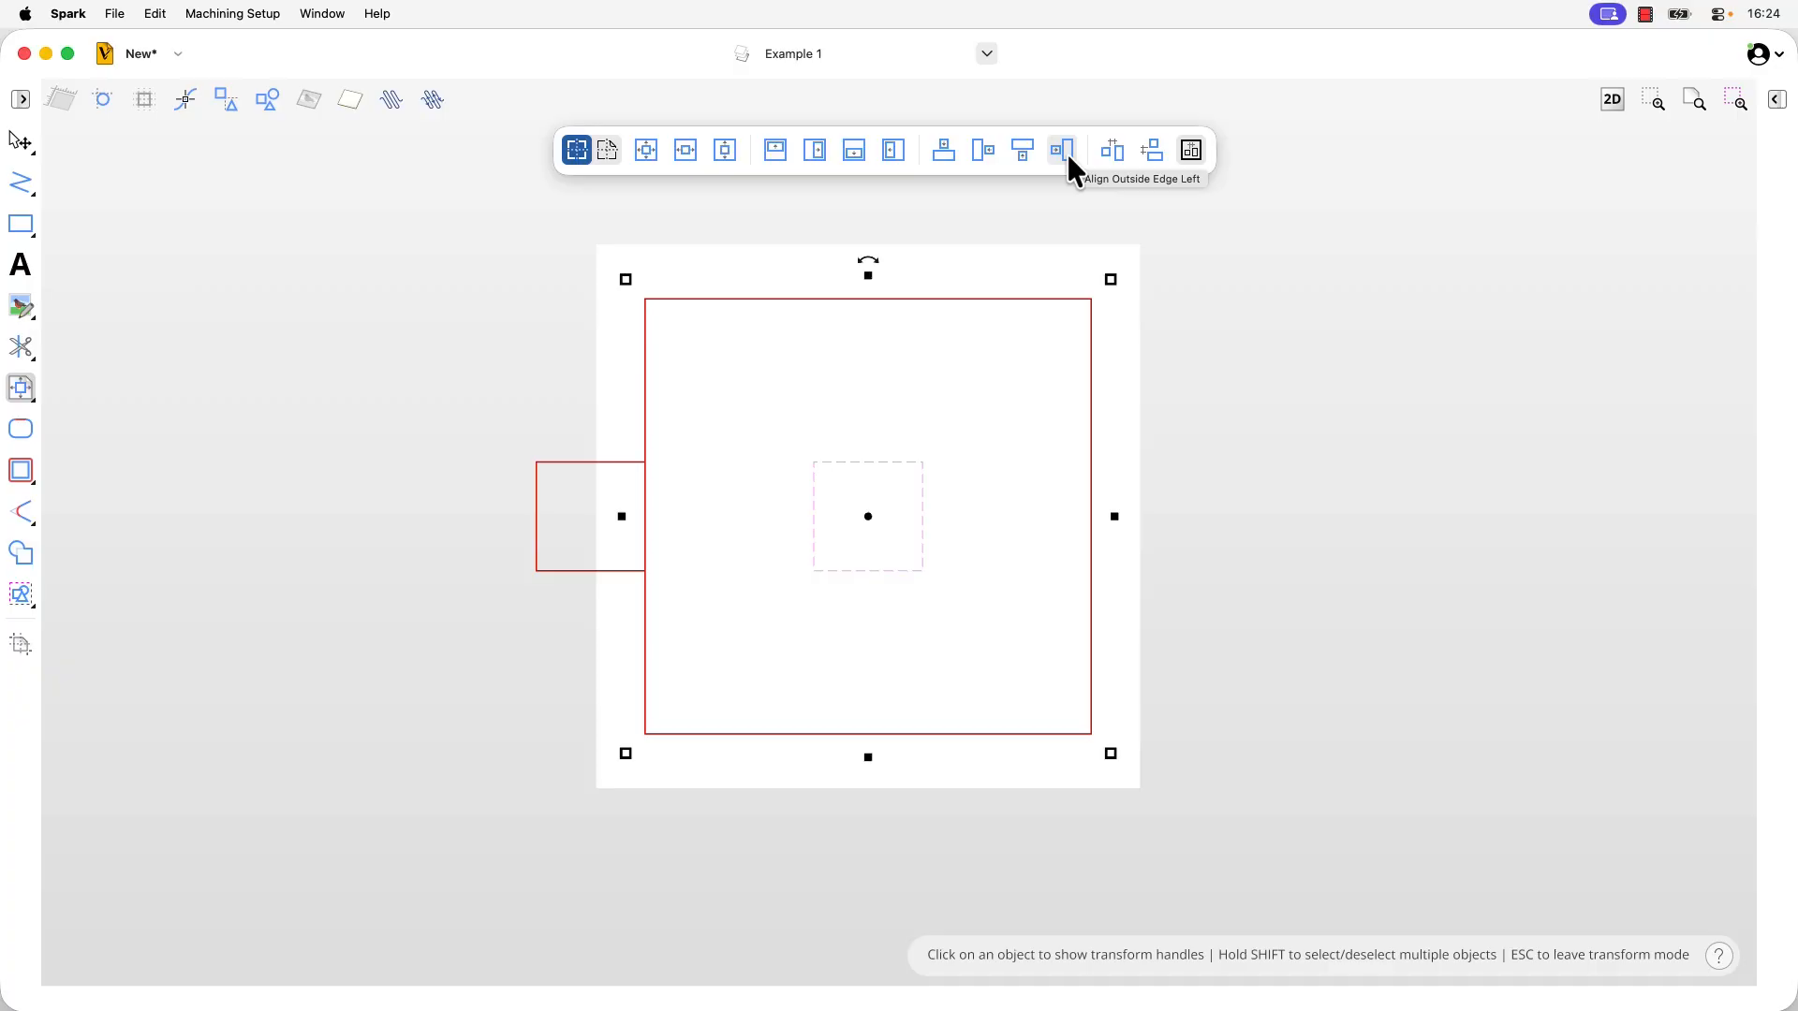
# Step: Align the small square outside the large rectangle's left and top edges so it meets the upper-left corner, and clear the selection
pyautogui.click(1065, 150)
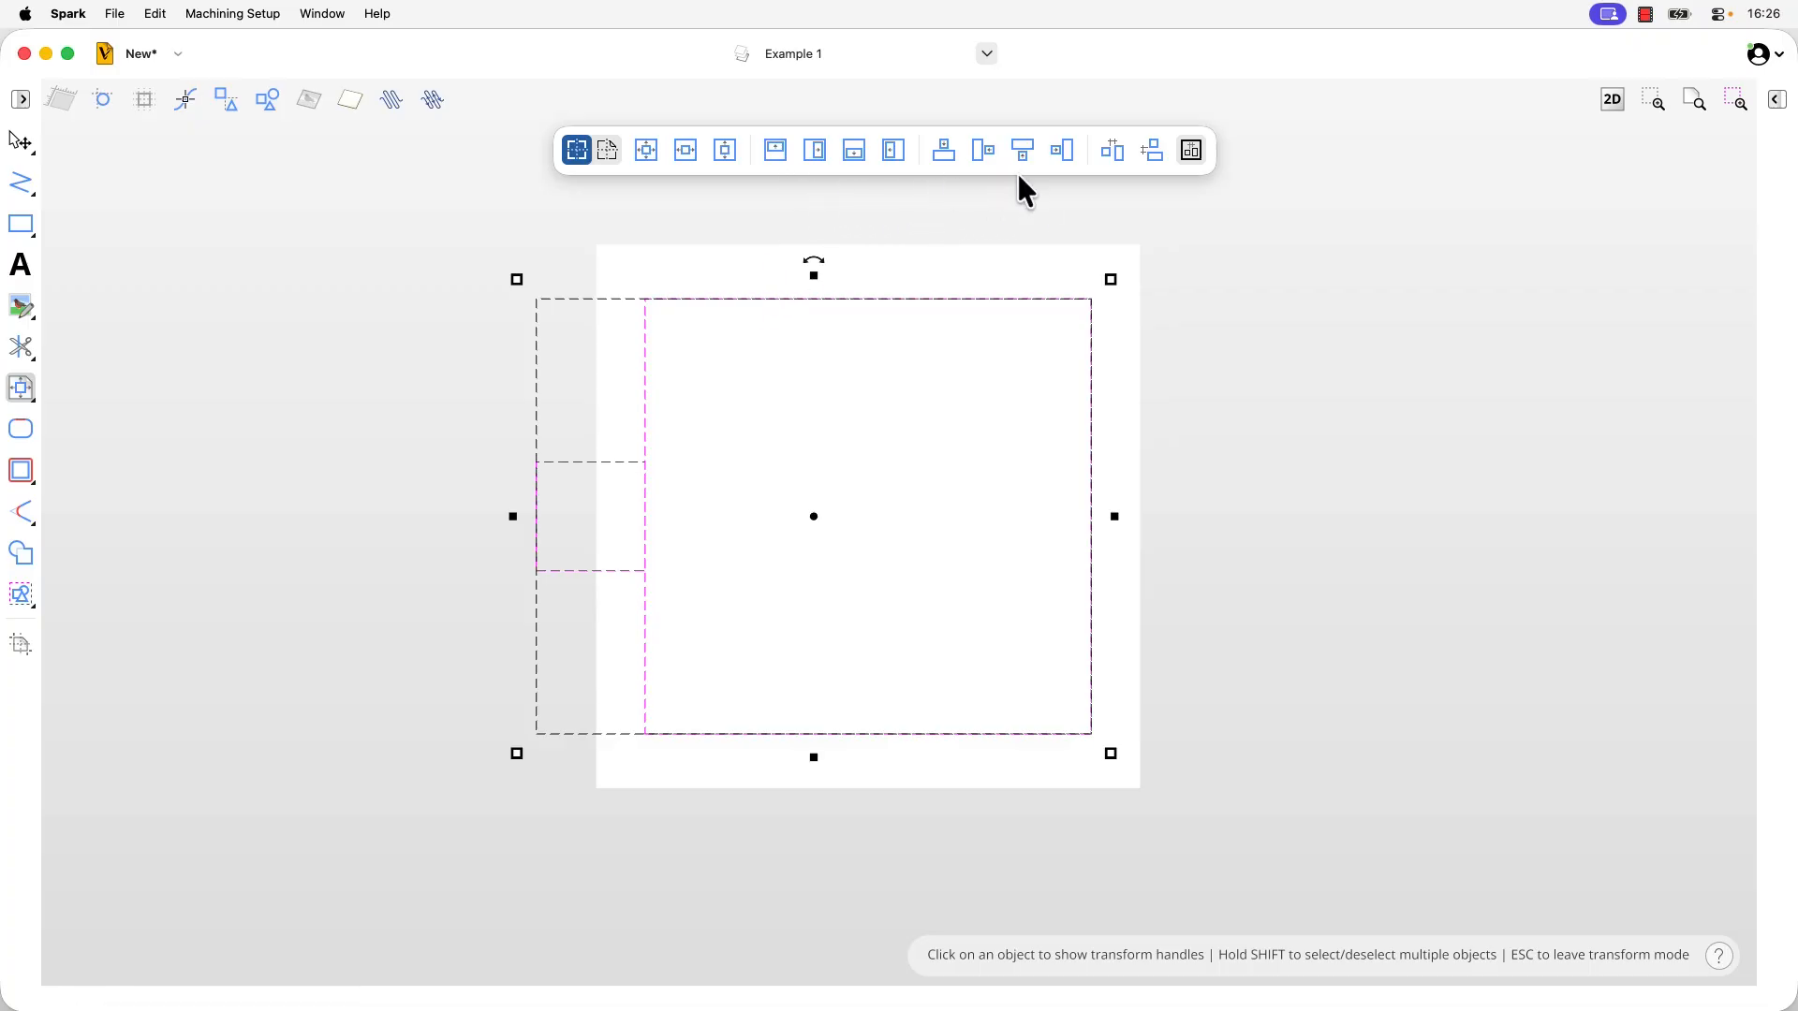
pyautogui.click(952, 161)
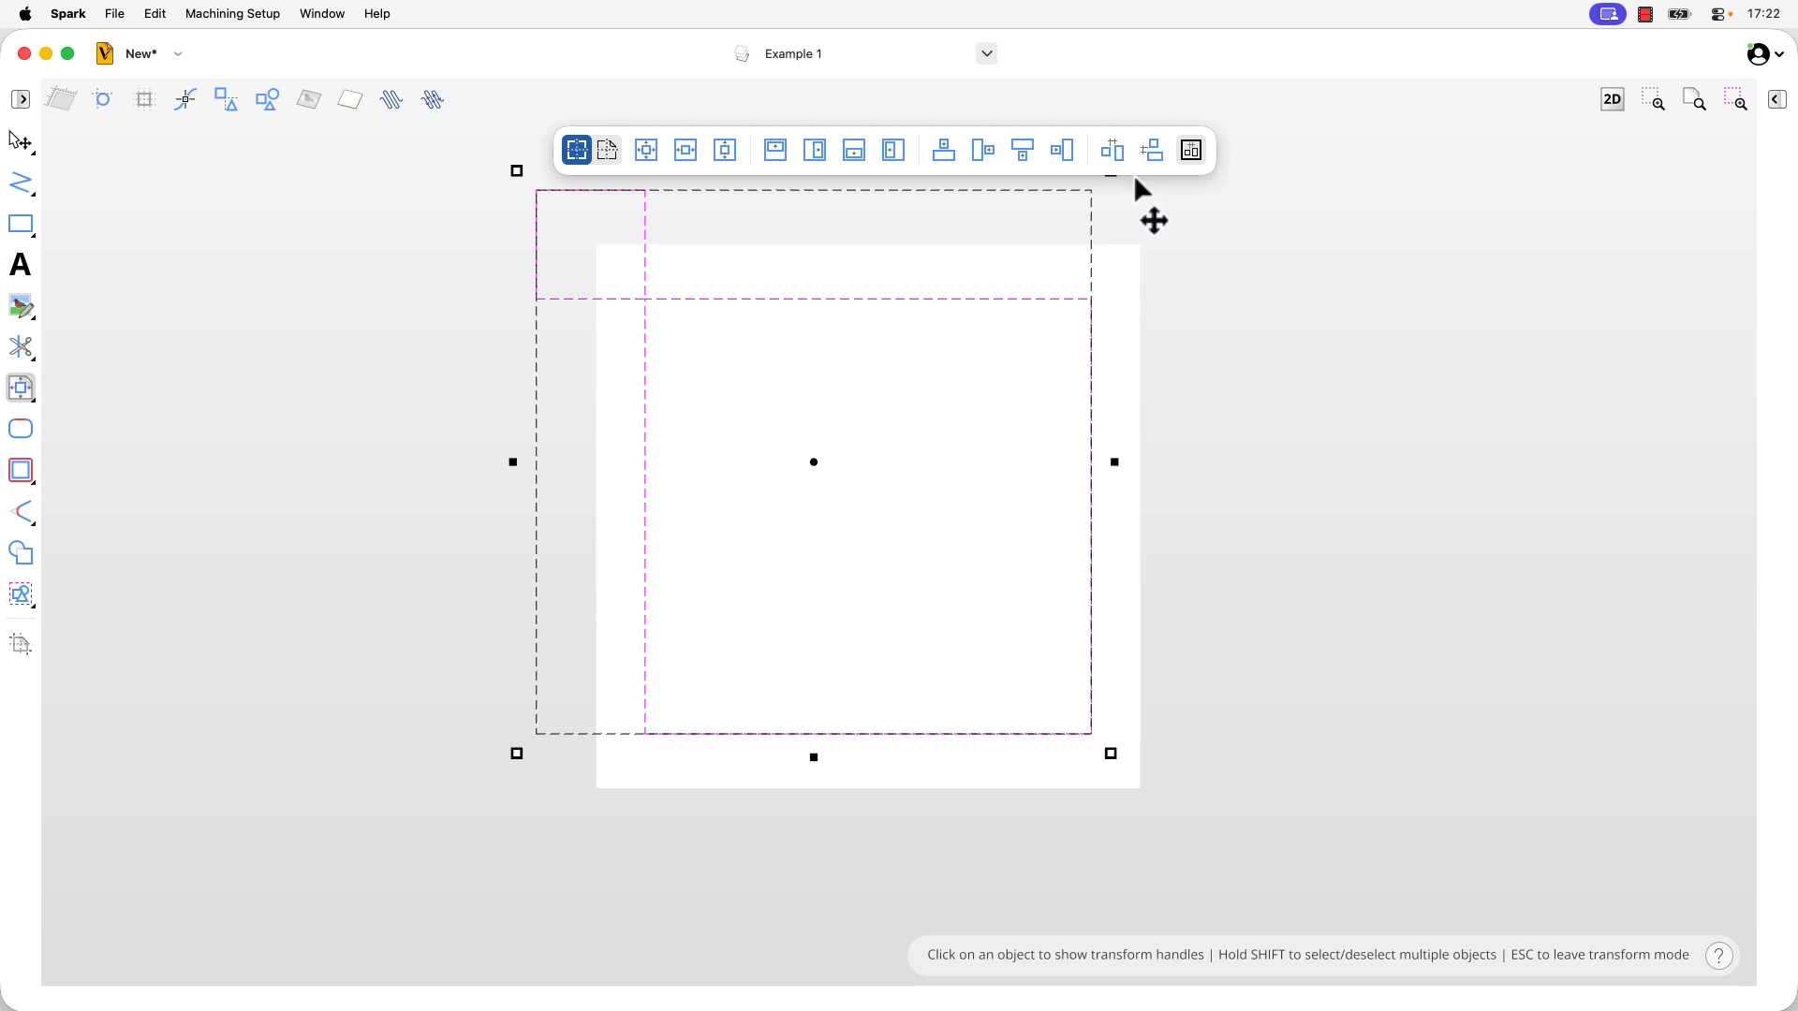
pyautogui.click(1169, 240)
# Step: Hide the Example 1 layer, and make the visible Shapes Example layer active
pyautogui.click(987, 54)
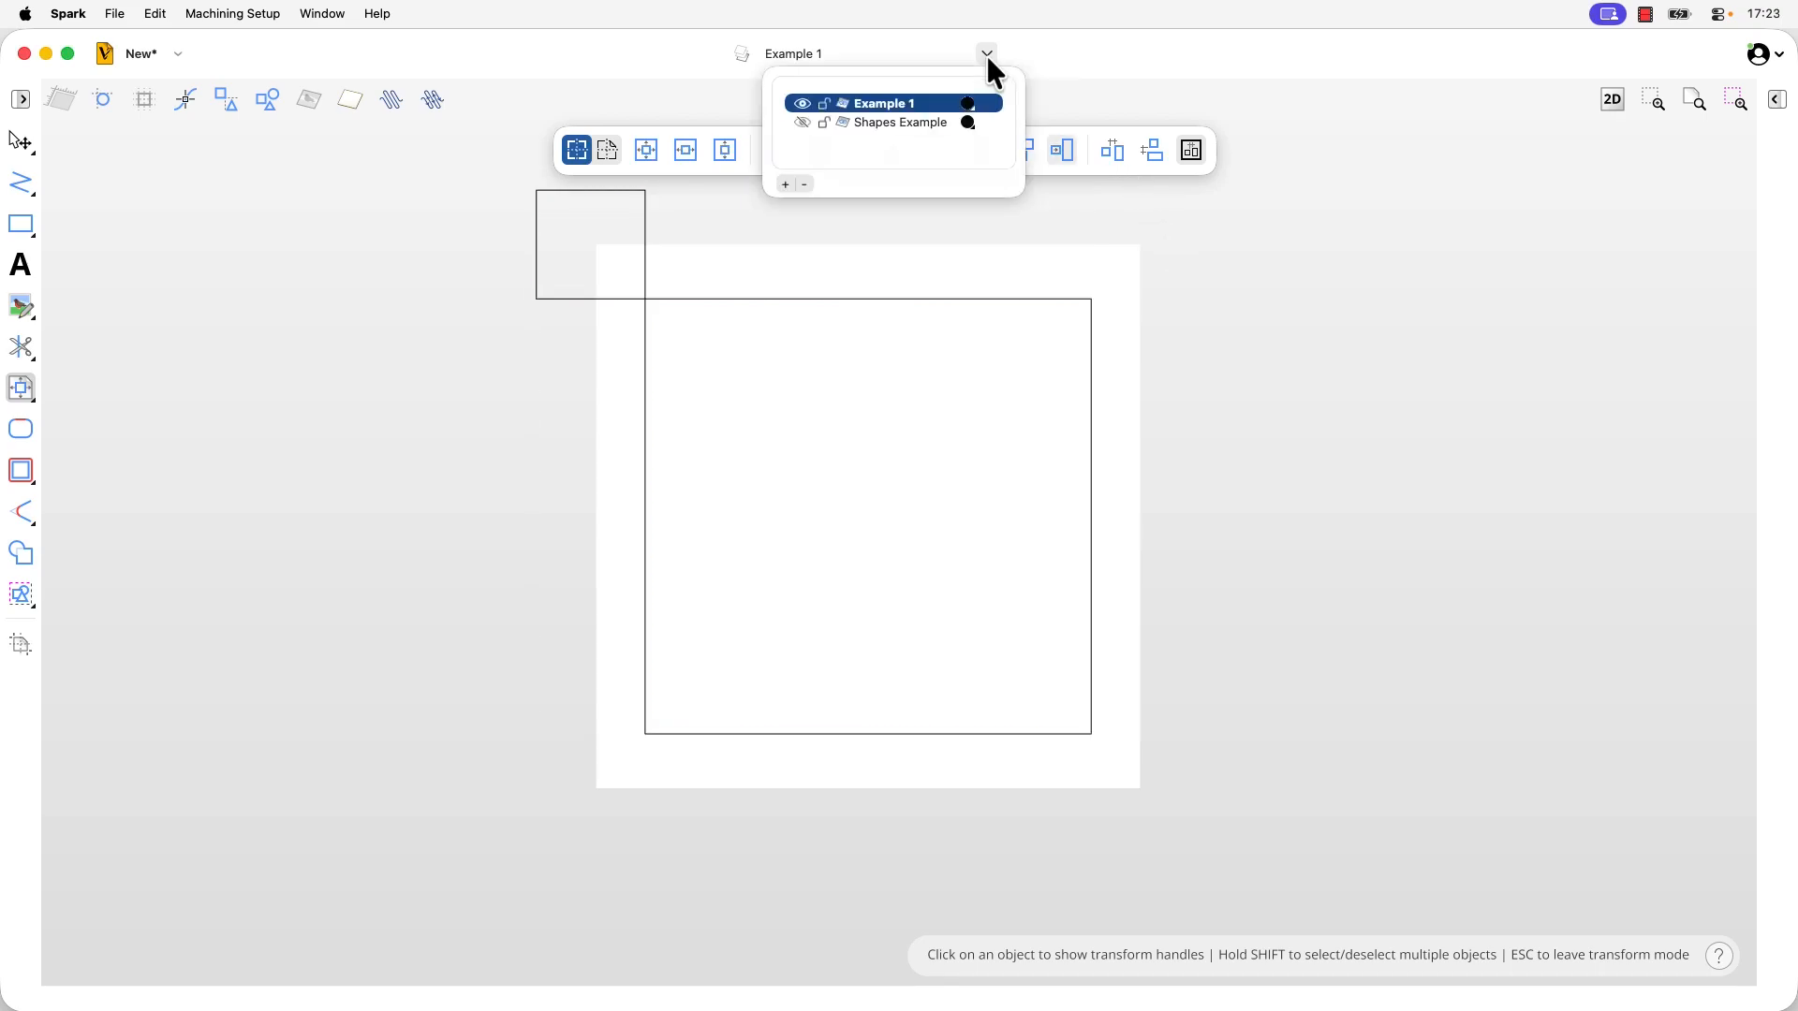
pyautogui.click(803, 103)
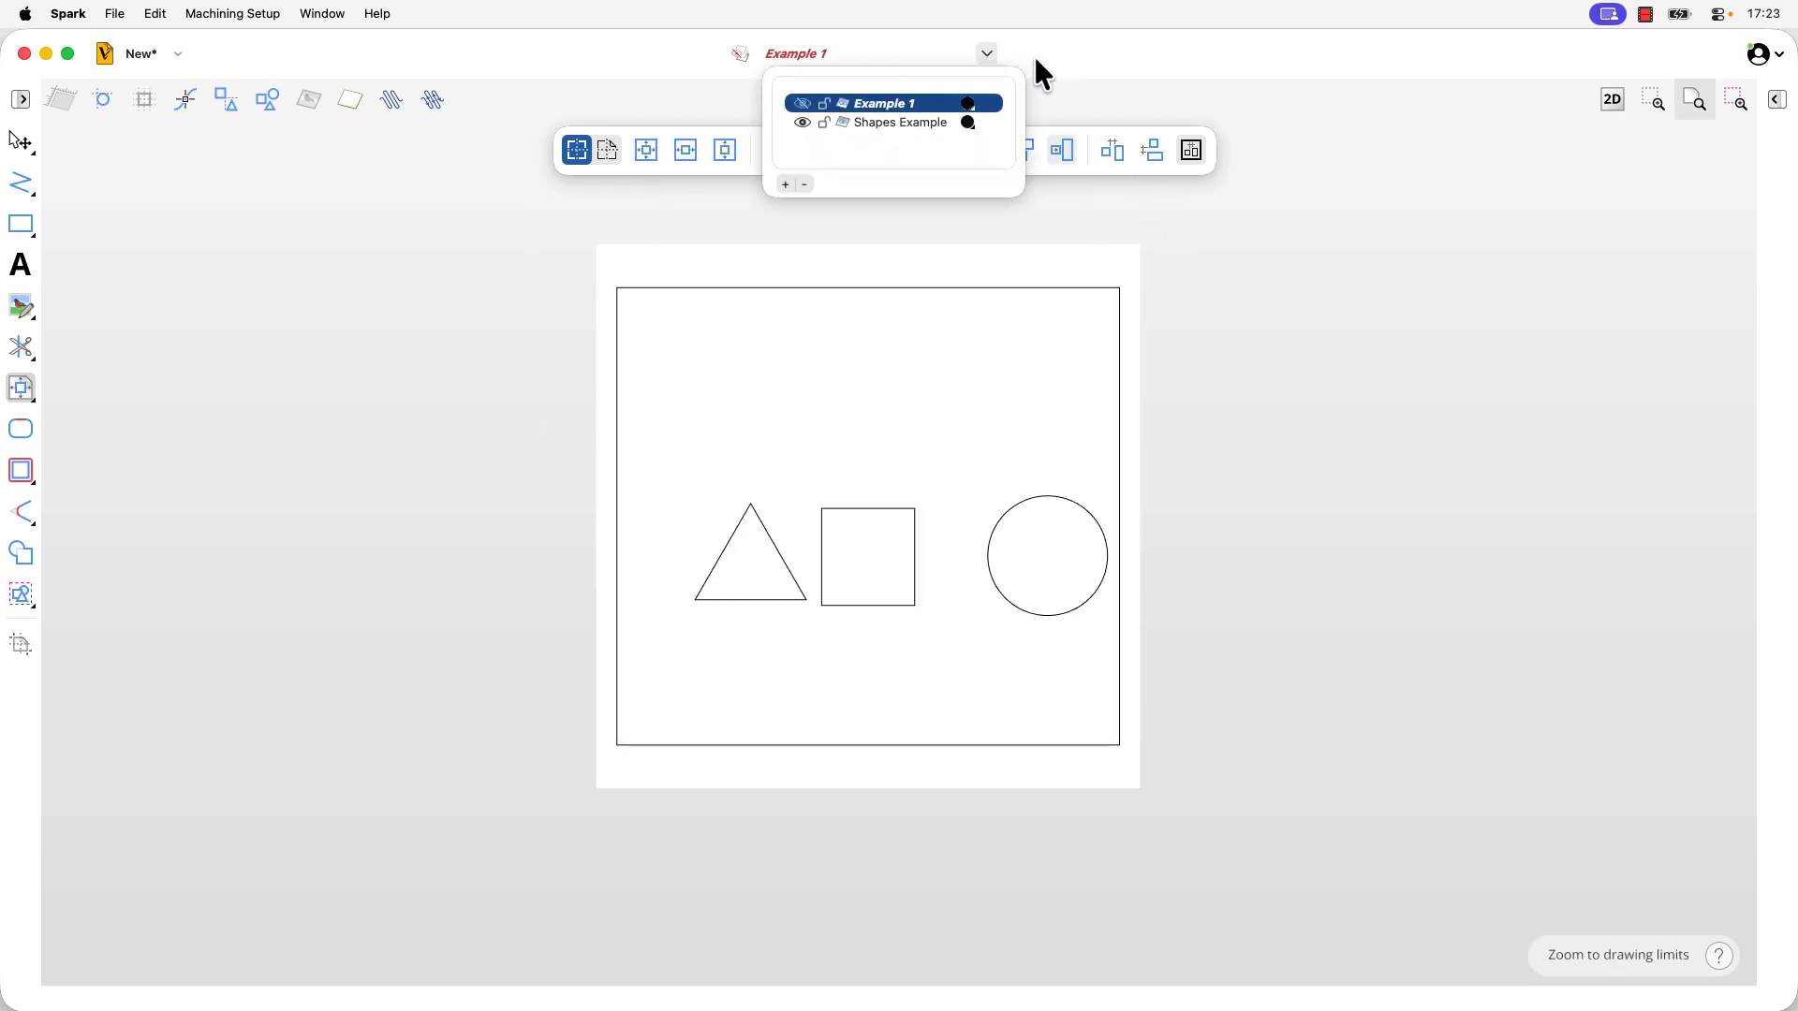
pyautogui.click(901, 122)
pyautogui.click(1060, 64)
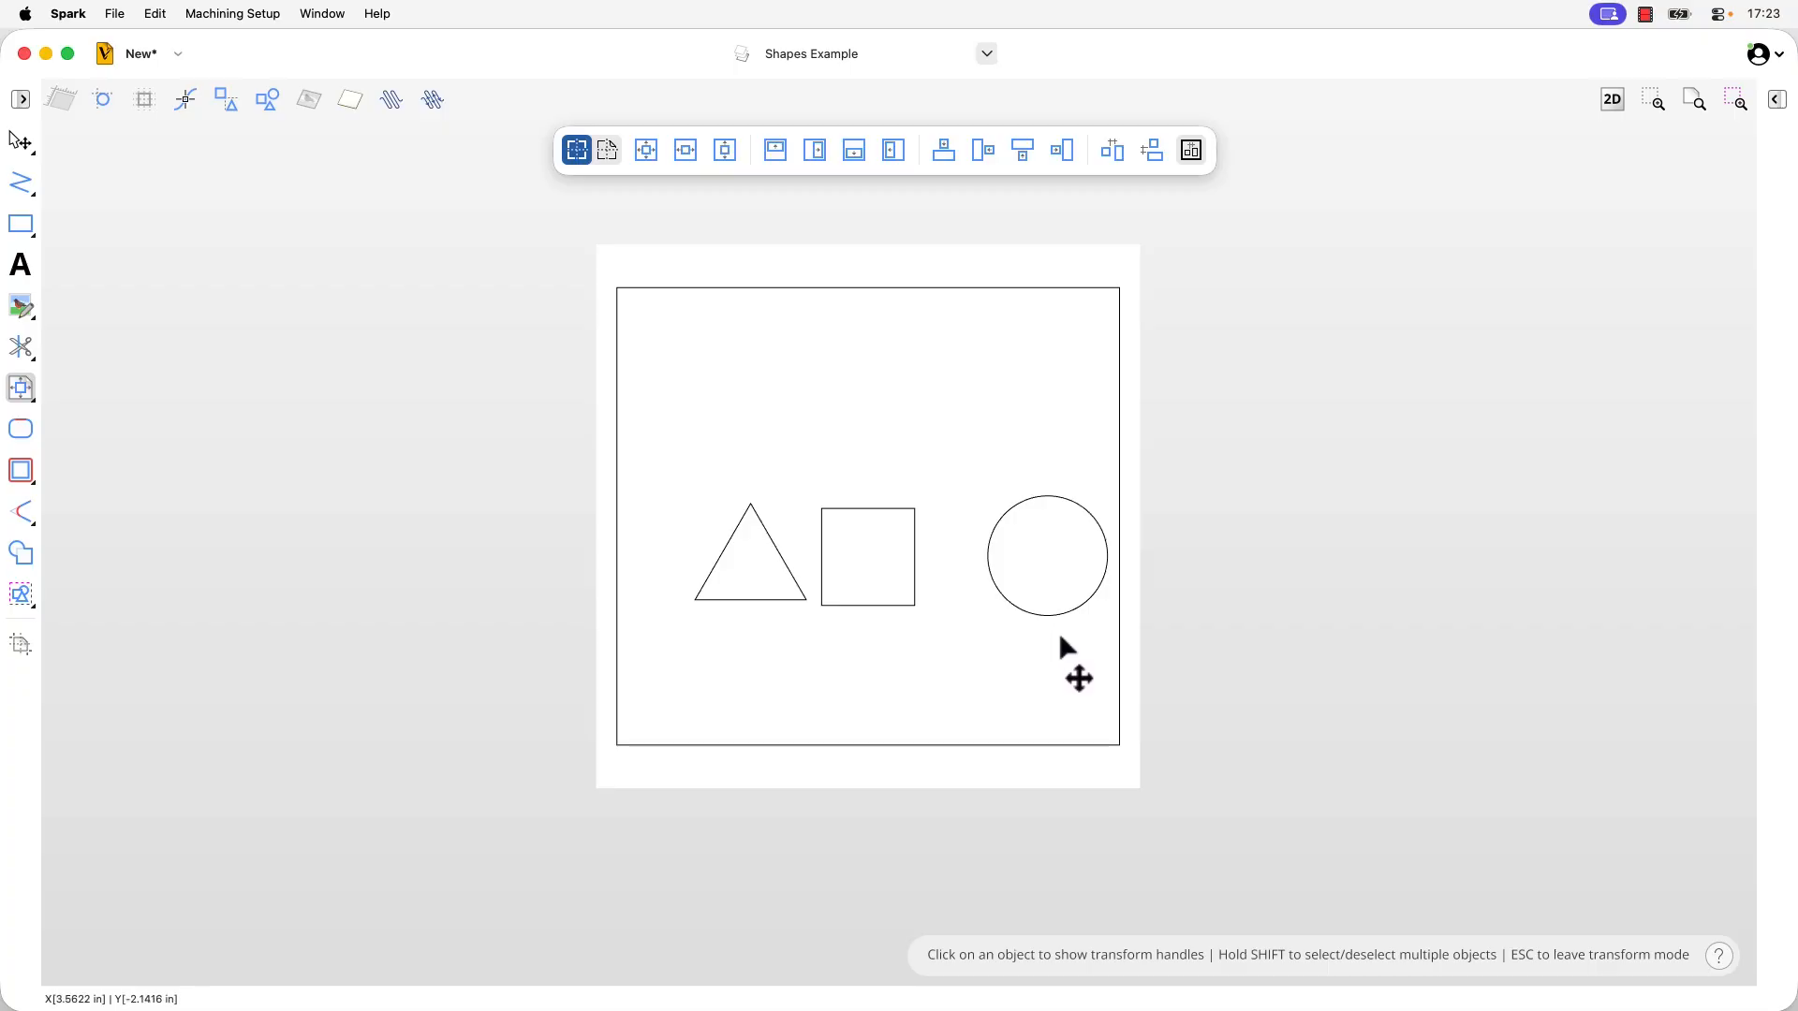
# Step: Select the triangle, square and circle, space them evenly horizontally, and clear the selection
pyautogui.moveTo(1073, 645); pyautogui.dragTo(722, 492)
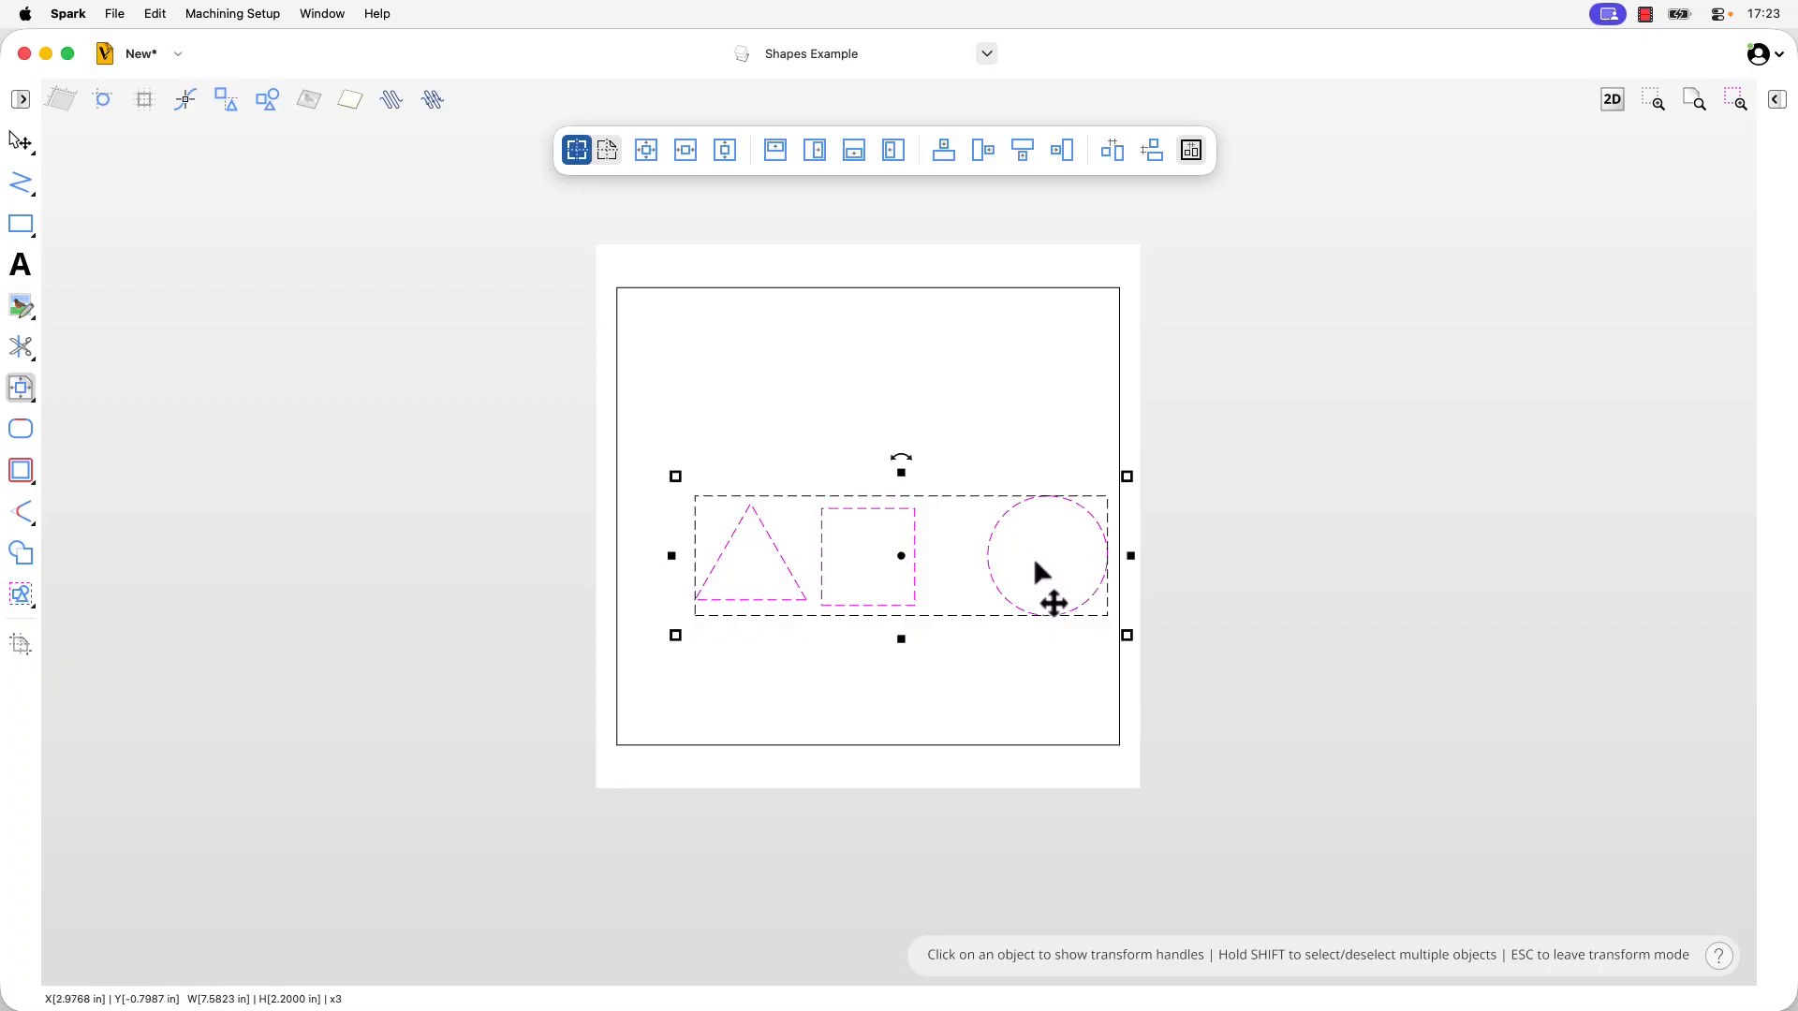
pyautogui.click(1112, 151)
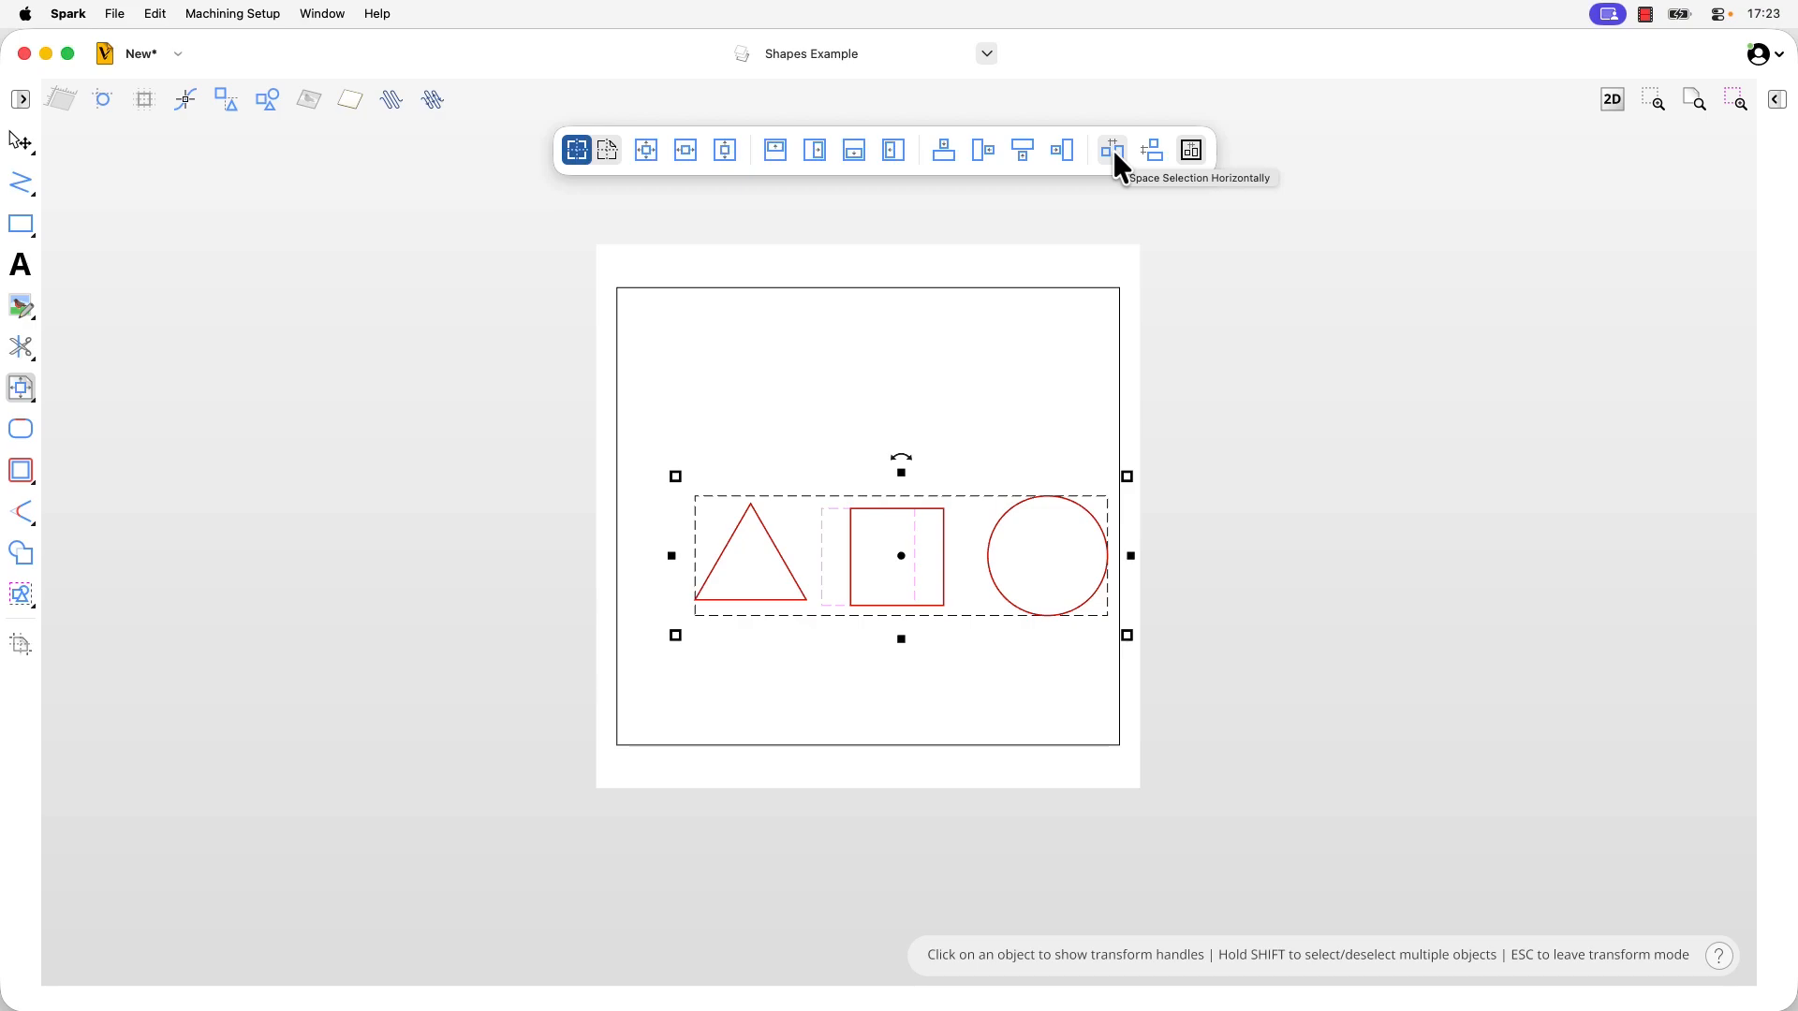
pyautogui.click(1581, 442)
# Step: Rearrange the shapes into a vertical column inside the large rectangle, with the square above the triangle and the circle below
pyautogui.click(942, 517)
pyautogui.moveTo(897, 555); pyautogui.dragTo(859, 375)
pyautogui.click(744, 599)
pyautogui.moveTo(750, 566); pyautogui.dragTo(868, 530)
pyautogui.click(1060, 619)
pyautogui.moveTo(1048, 556); pyautogui.dragTo(868, 648)
pyautogui.click(871, 607)
# Step: Select the square, triangle and circle, and space them evenly vertically
pyautogui.moveTo(1005, 699); pyautogui.dragTo(784, 374)
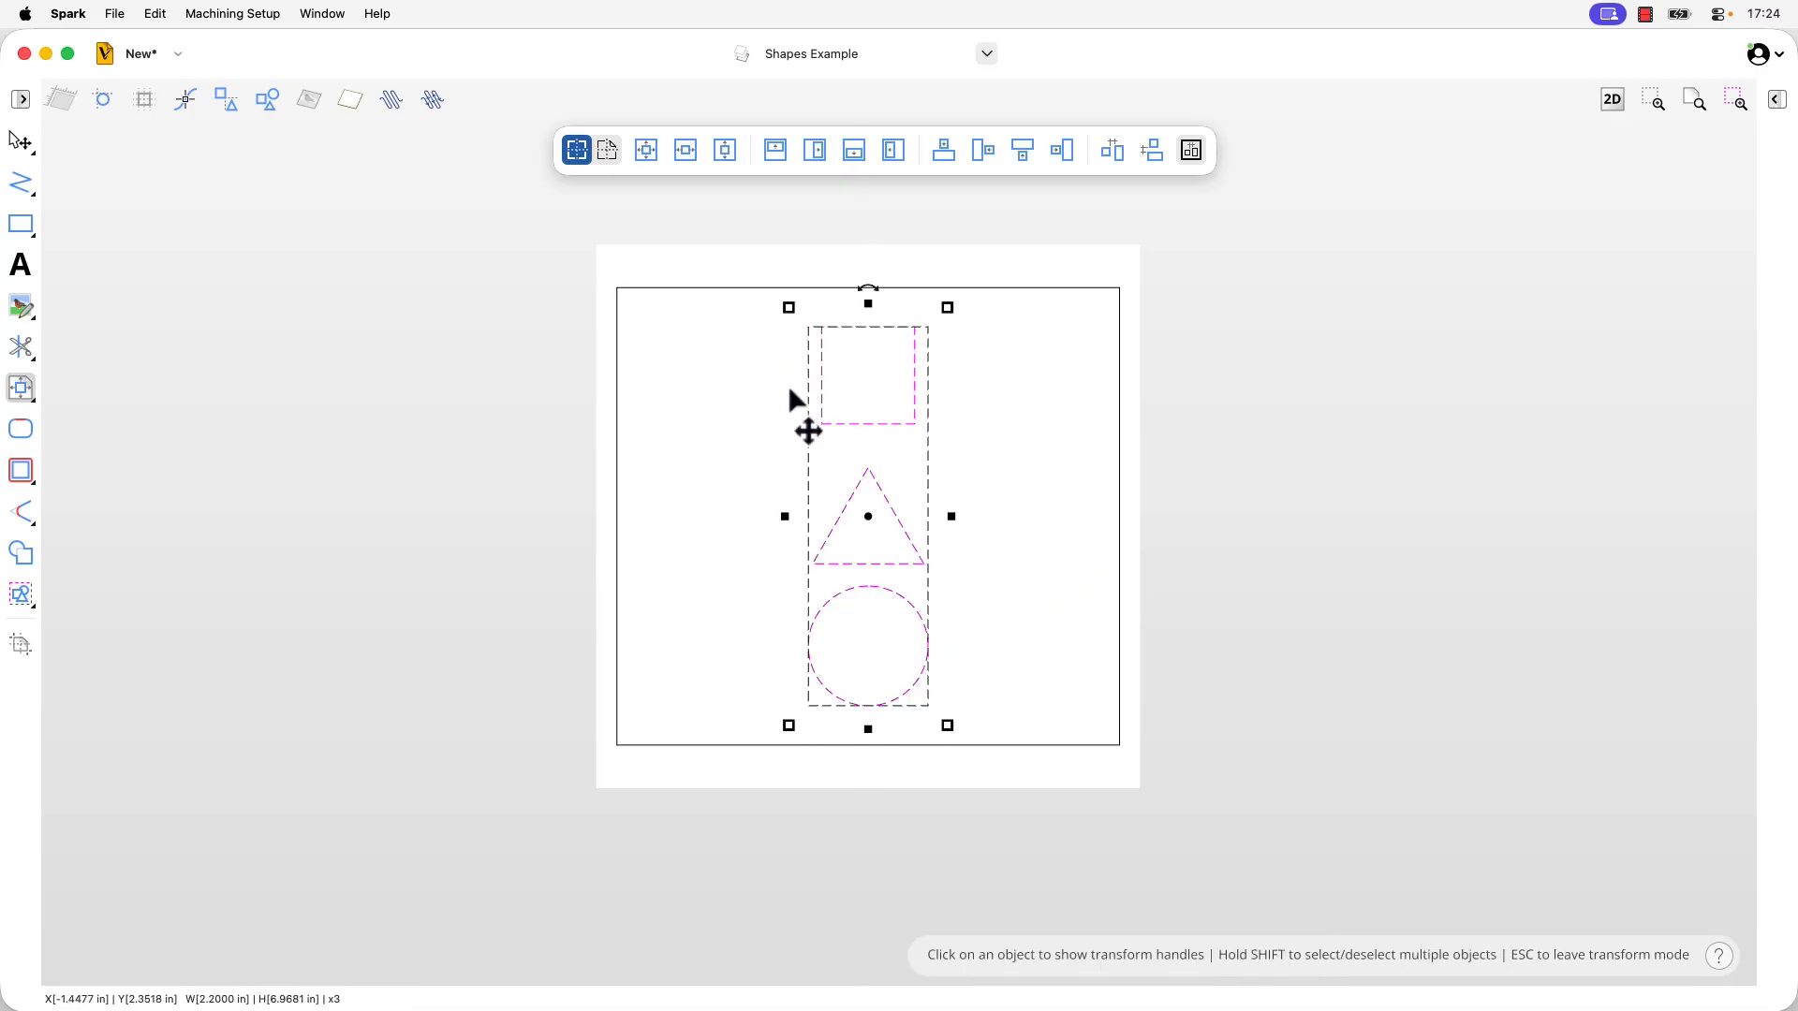
pyautogui.click(1152, 150)
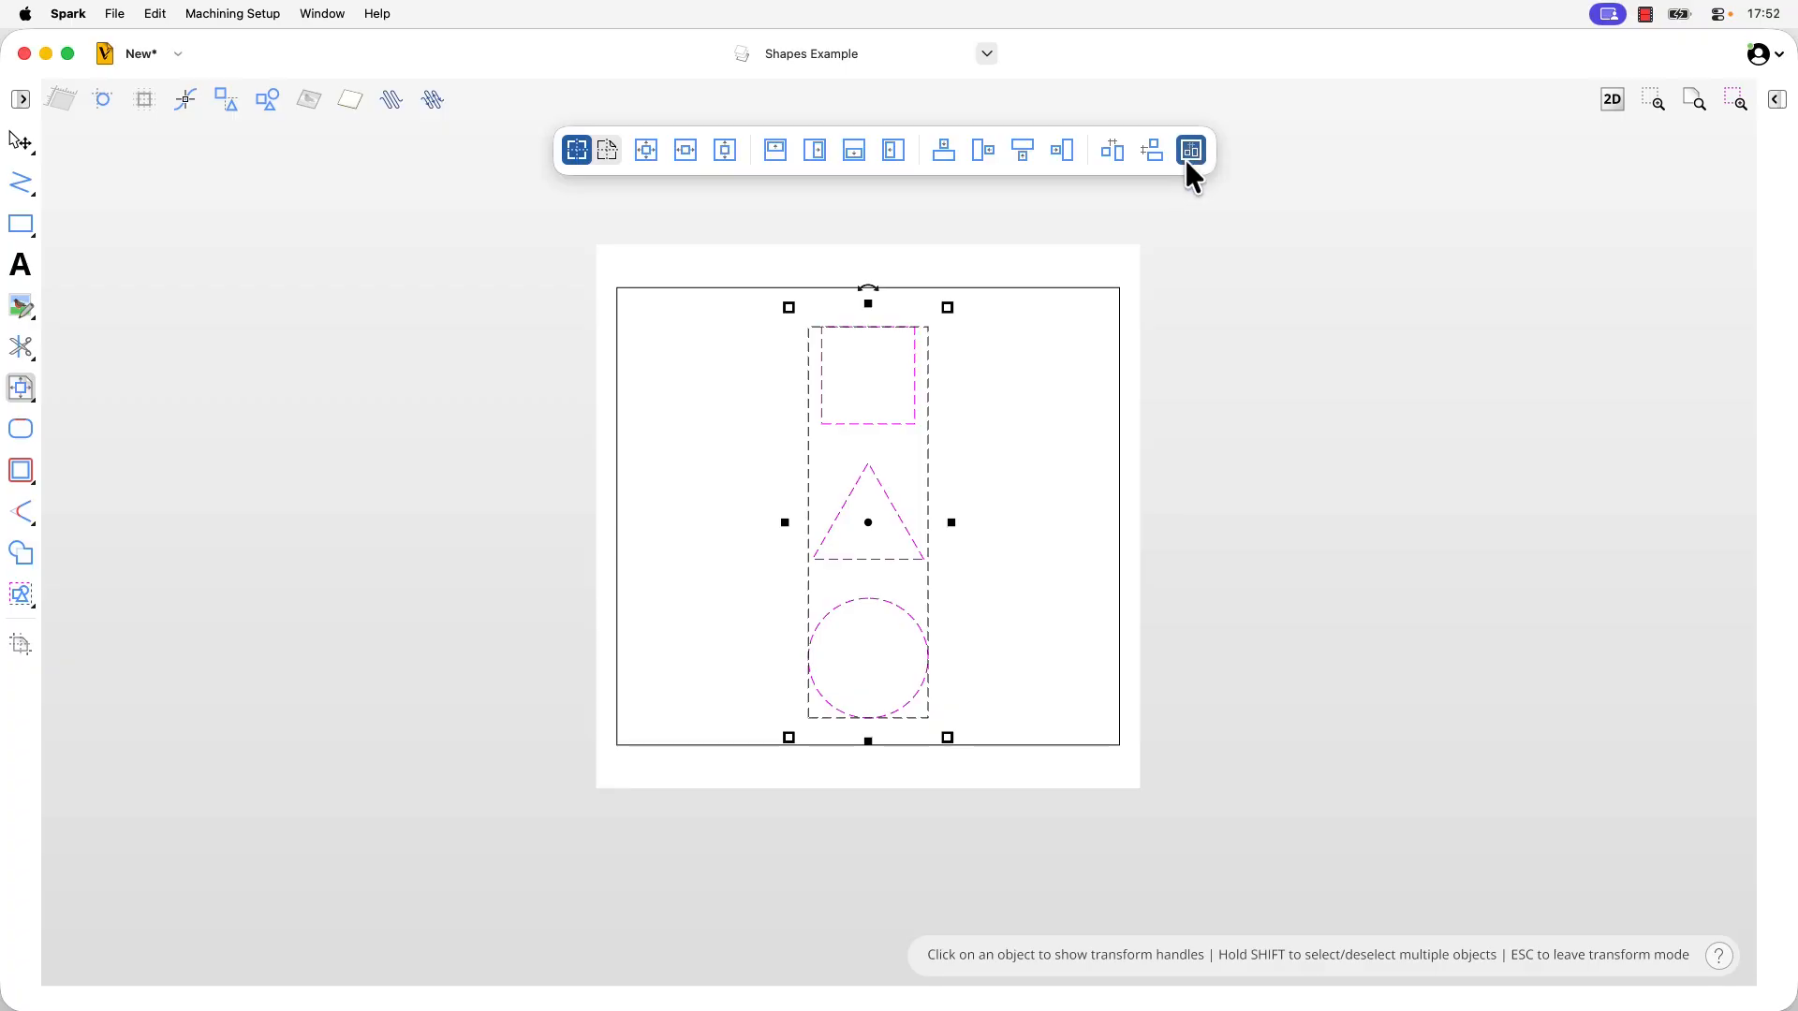
# Step: Move the triangle's centre up to about Y 0.854 and the circle's to about Y -1.7456, keeping both at X 0
pyautogui.click(889, 520)
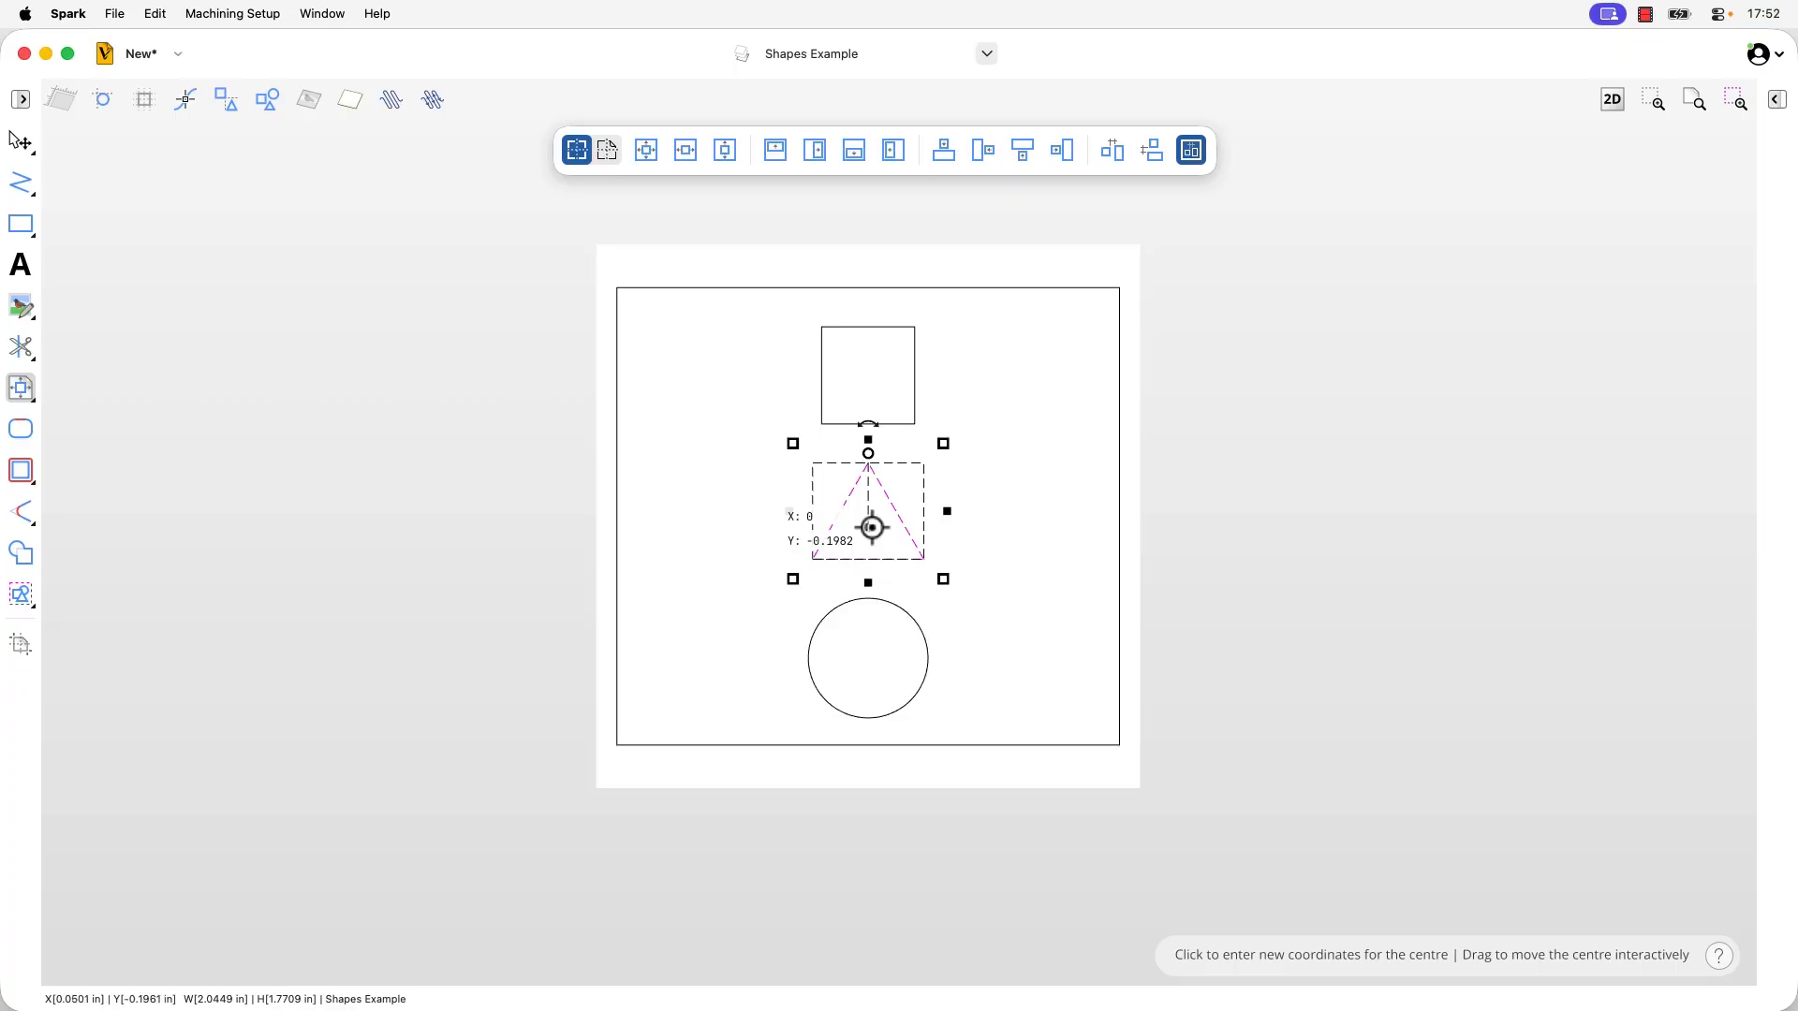
pyautogui.moveTo(872, 527); pyautogui.dragTo(869, 470)
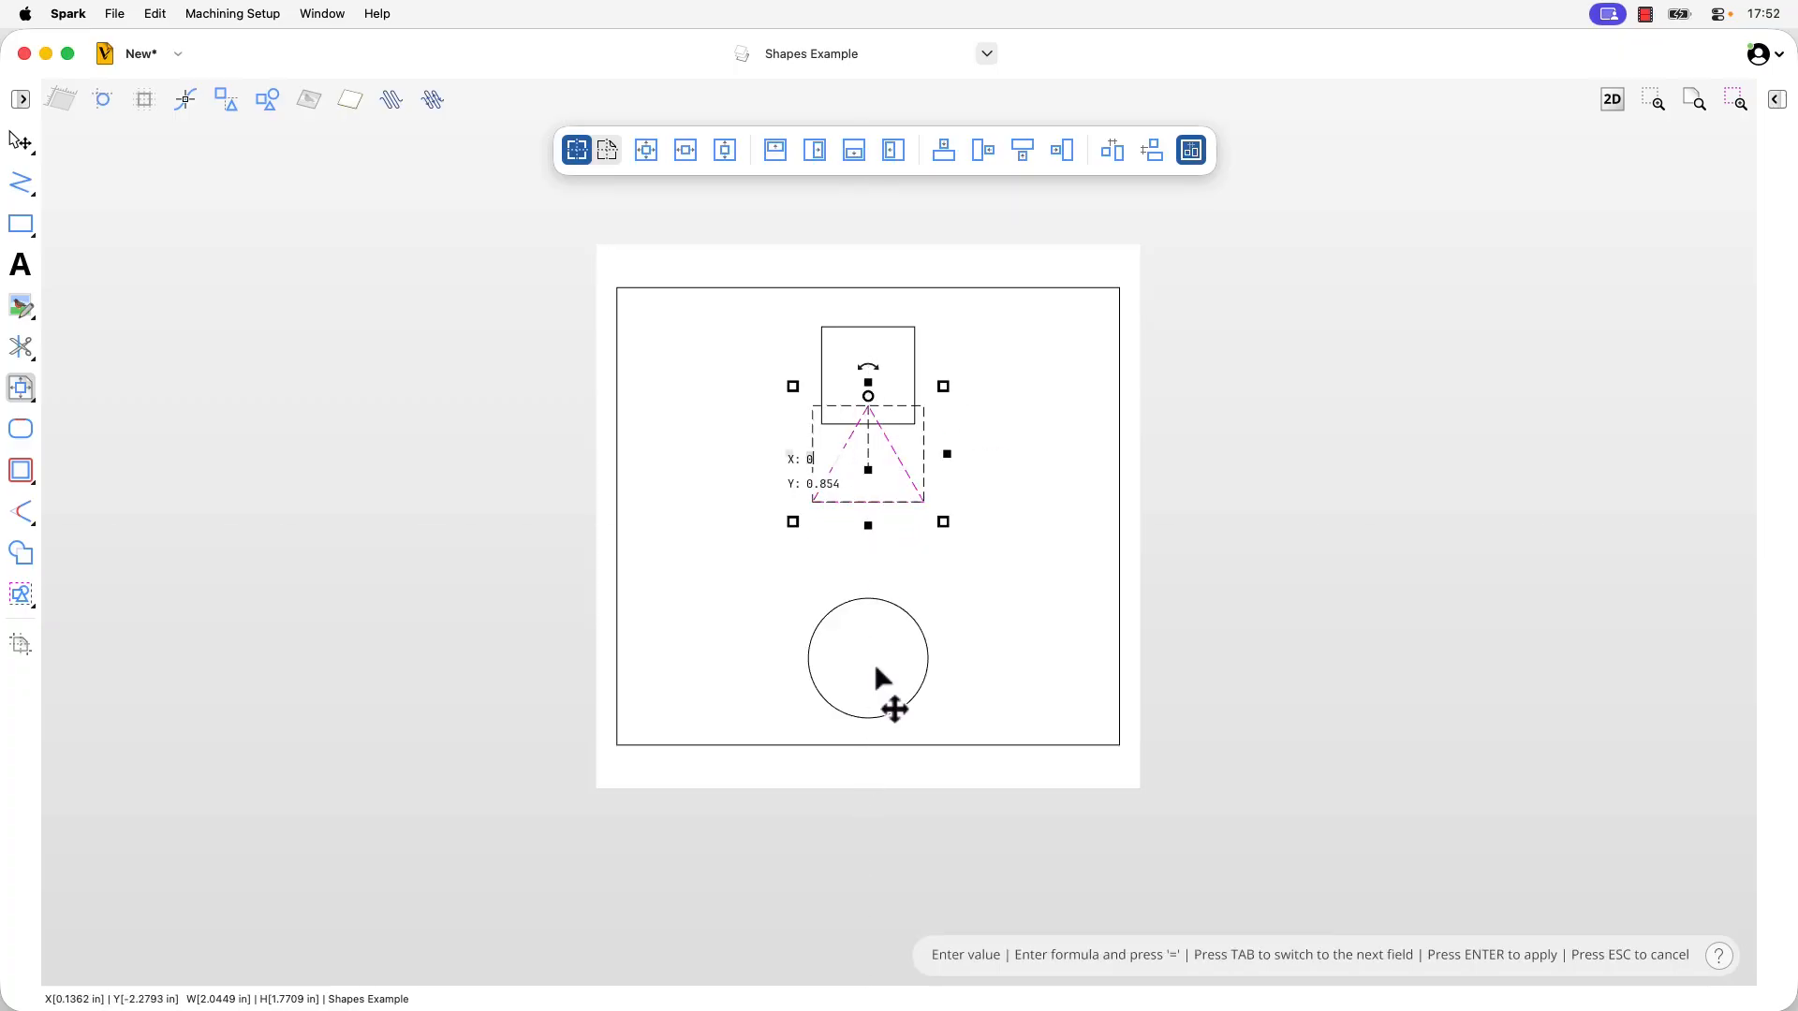
pyautogui.click(906, 609)
pyautogui.moveTo(868, 658); pyautogui.dragTo(868, 611)
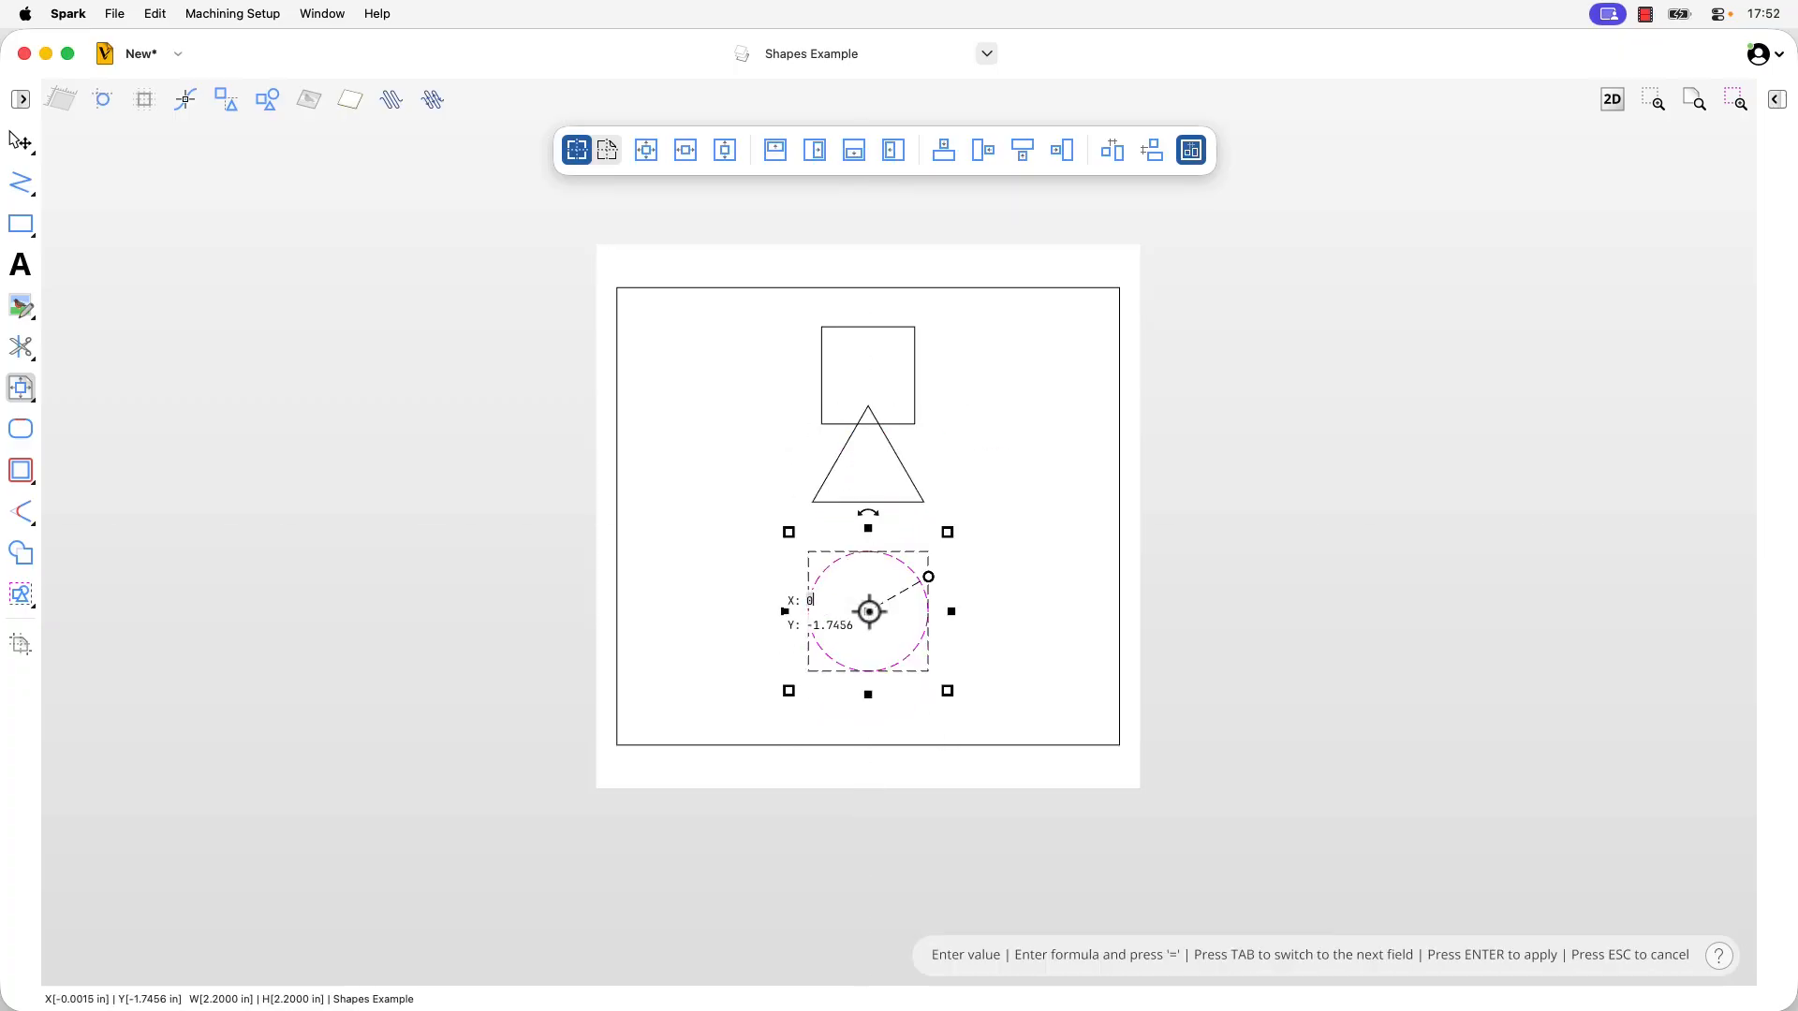
pyautogui.click(982, 614)
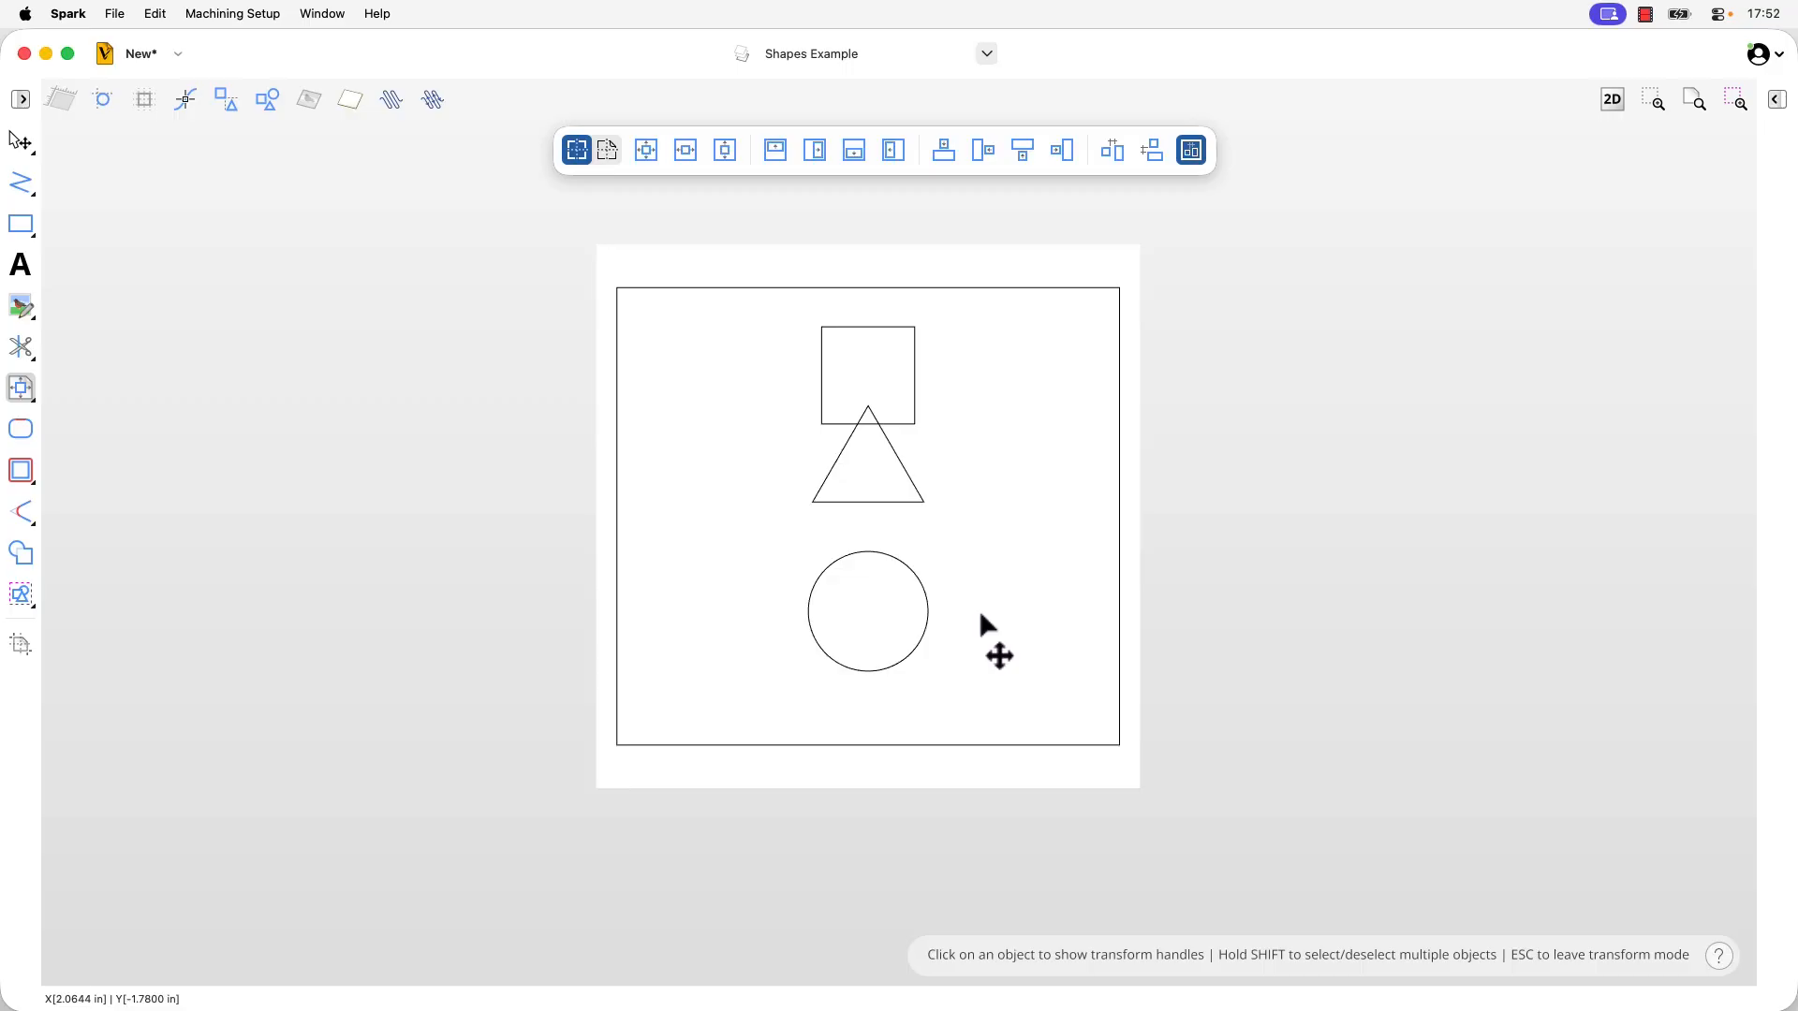
# Step: Select the three shapes plus the large rectangle as boundary, and space the shapes evenly vertically within it
pyautogui.moveTo(980, 615); pyautogui.dragTo(817, 372)
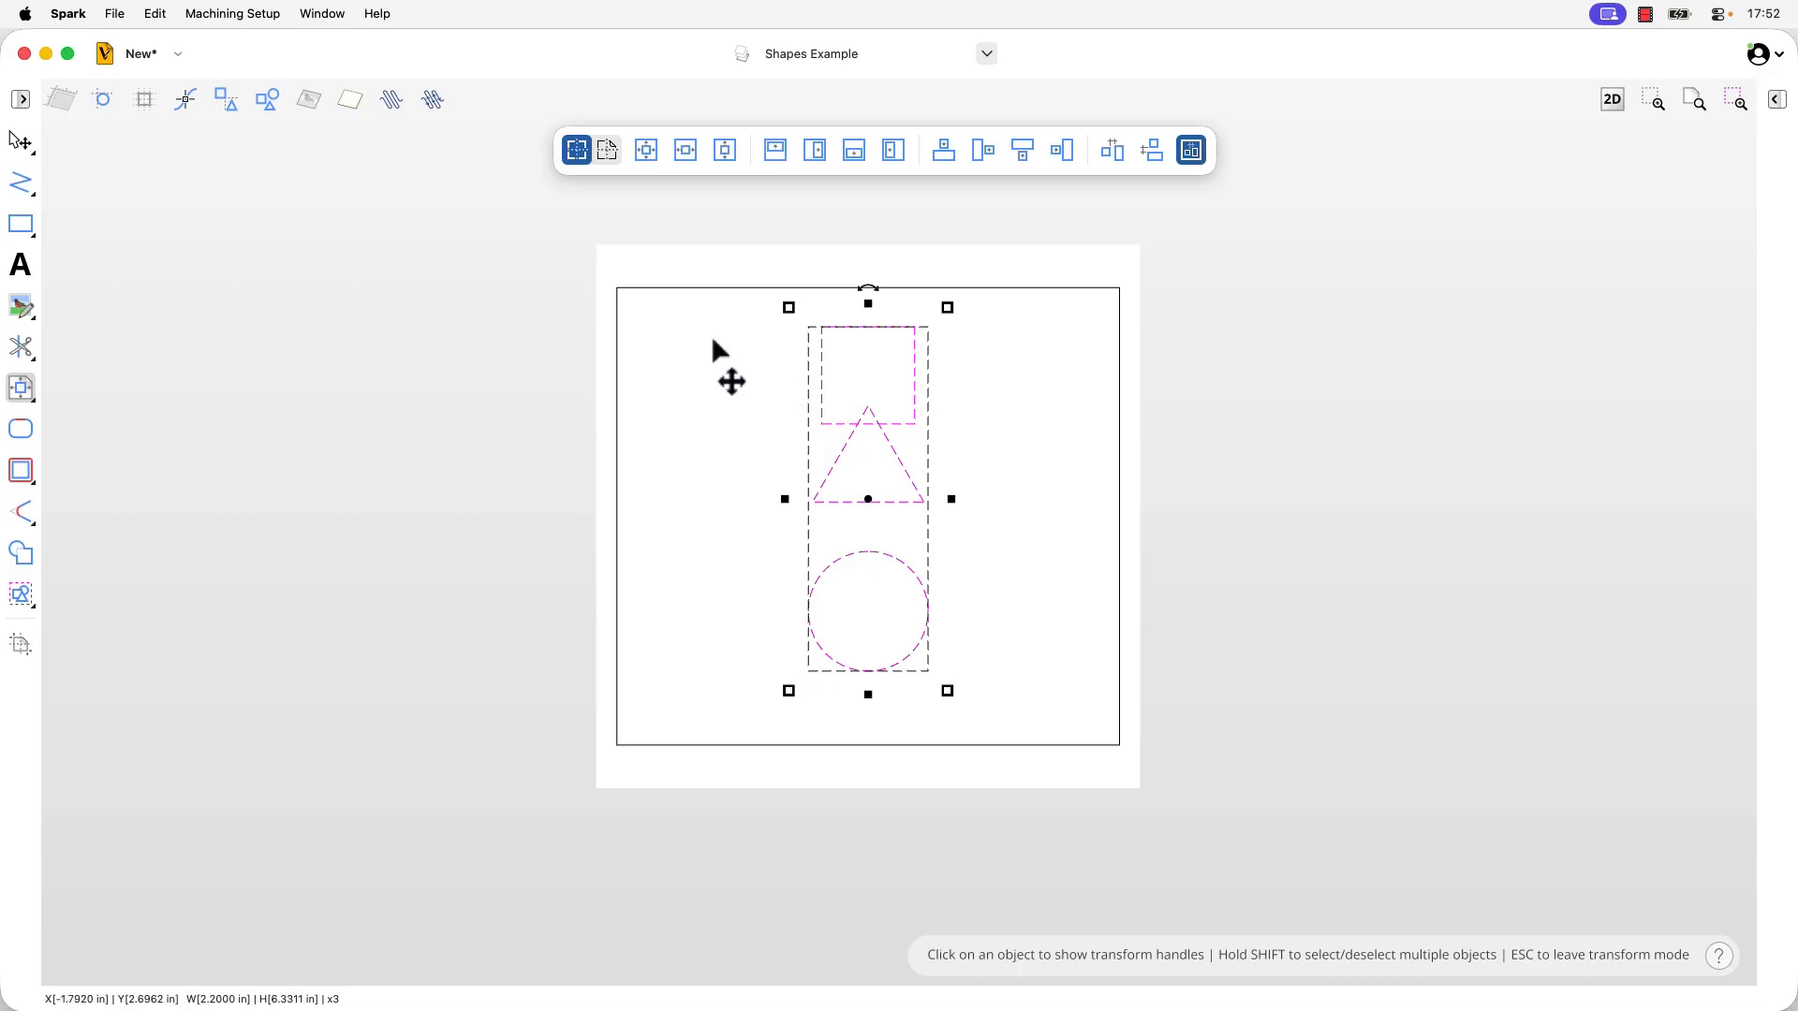
pyautogui.keyDown('shift'); pyautogui.click(649, 287); pyautogui.keyUp('shift')
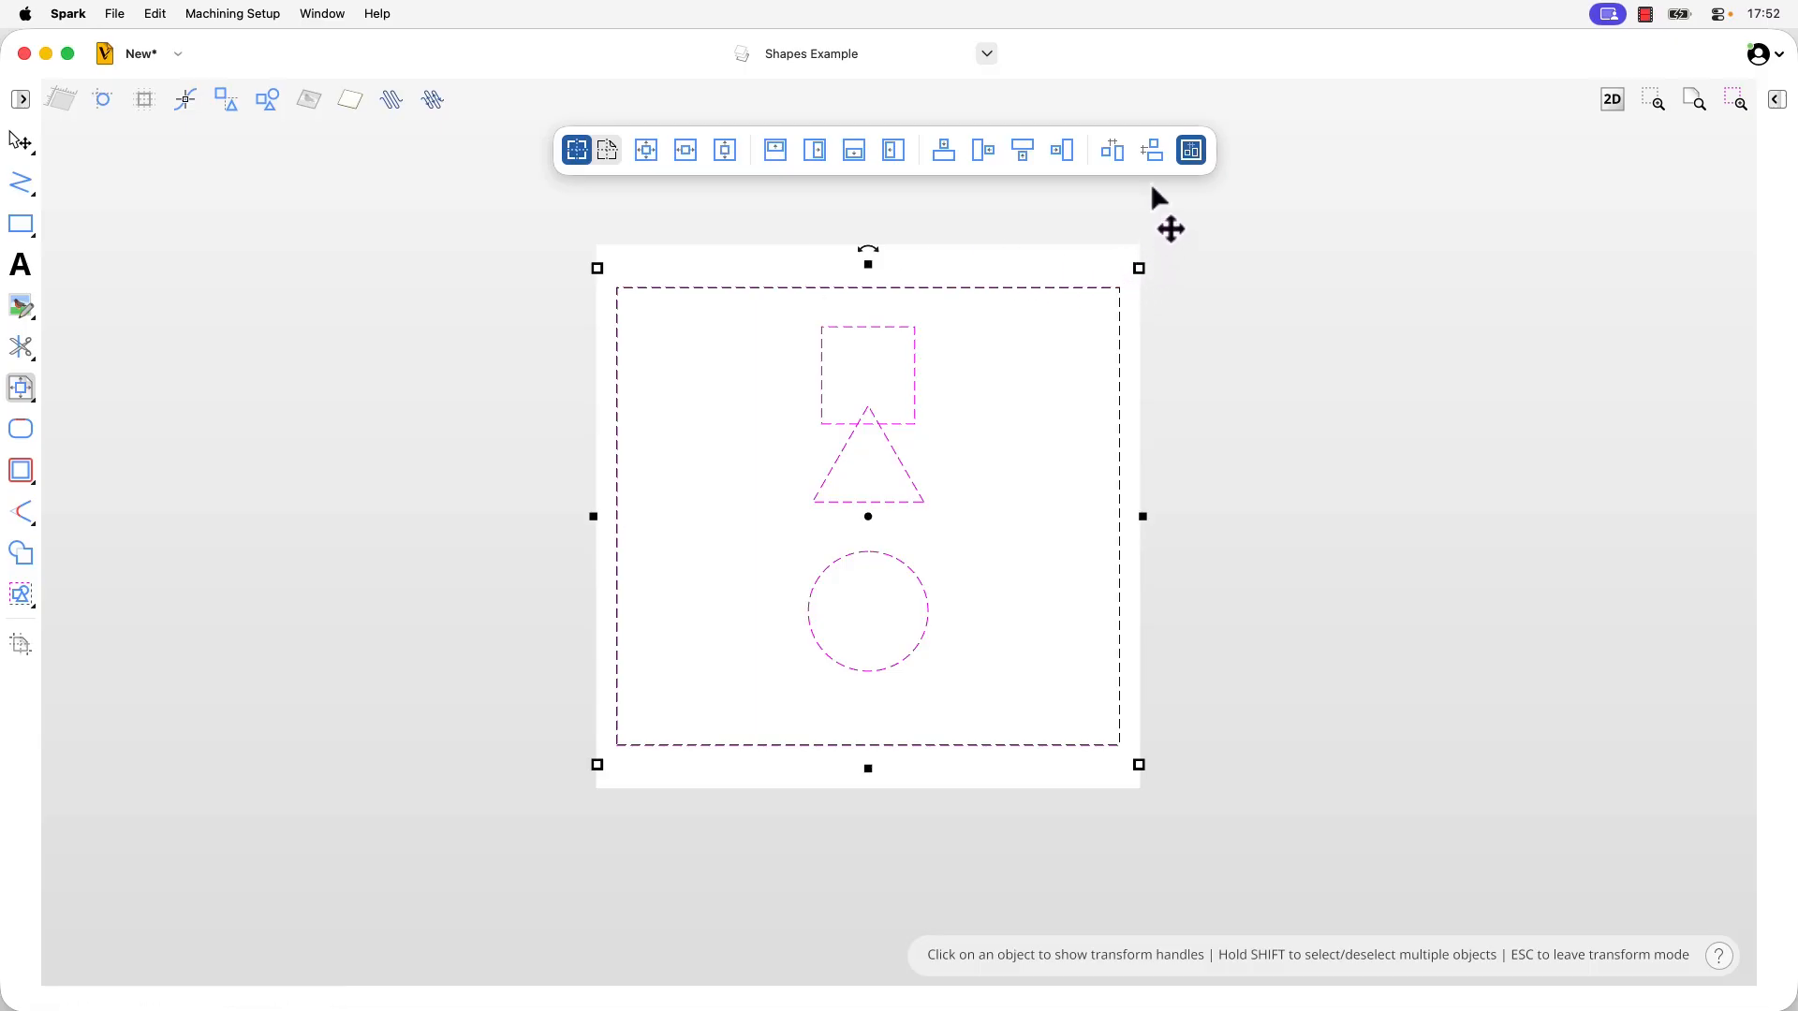
pyautogui.click(1152, 153)
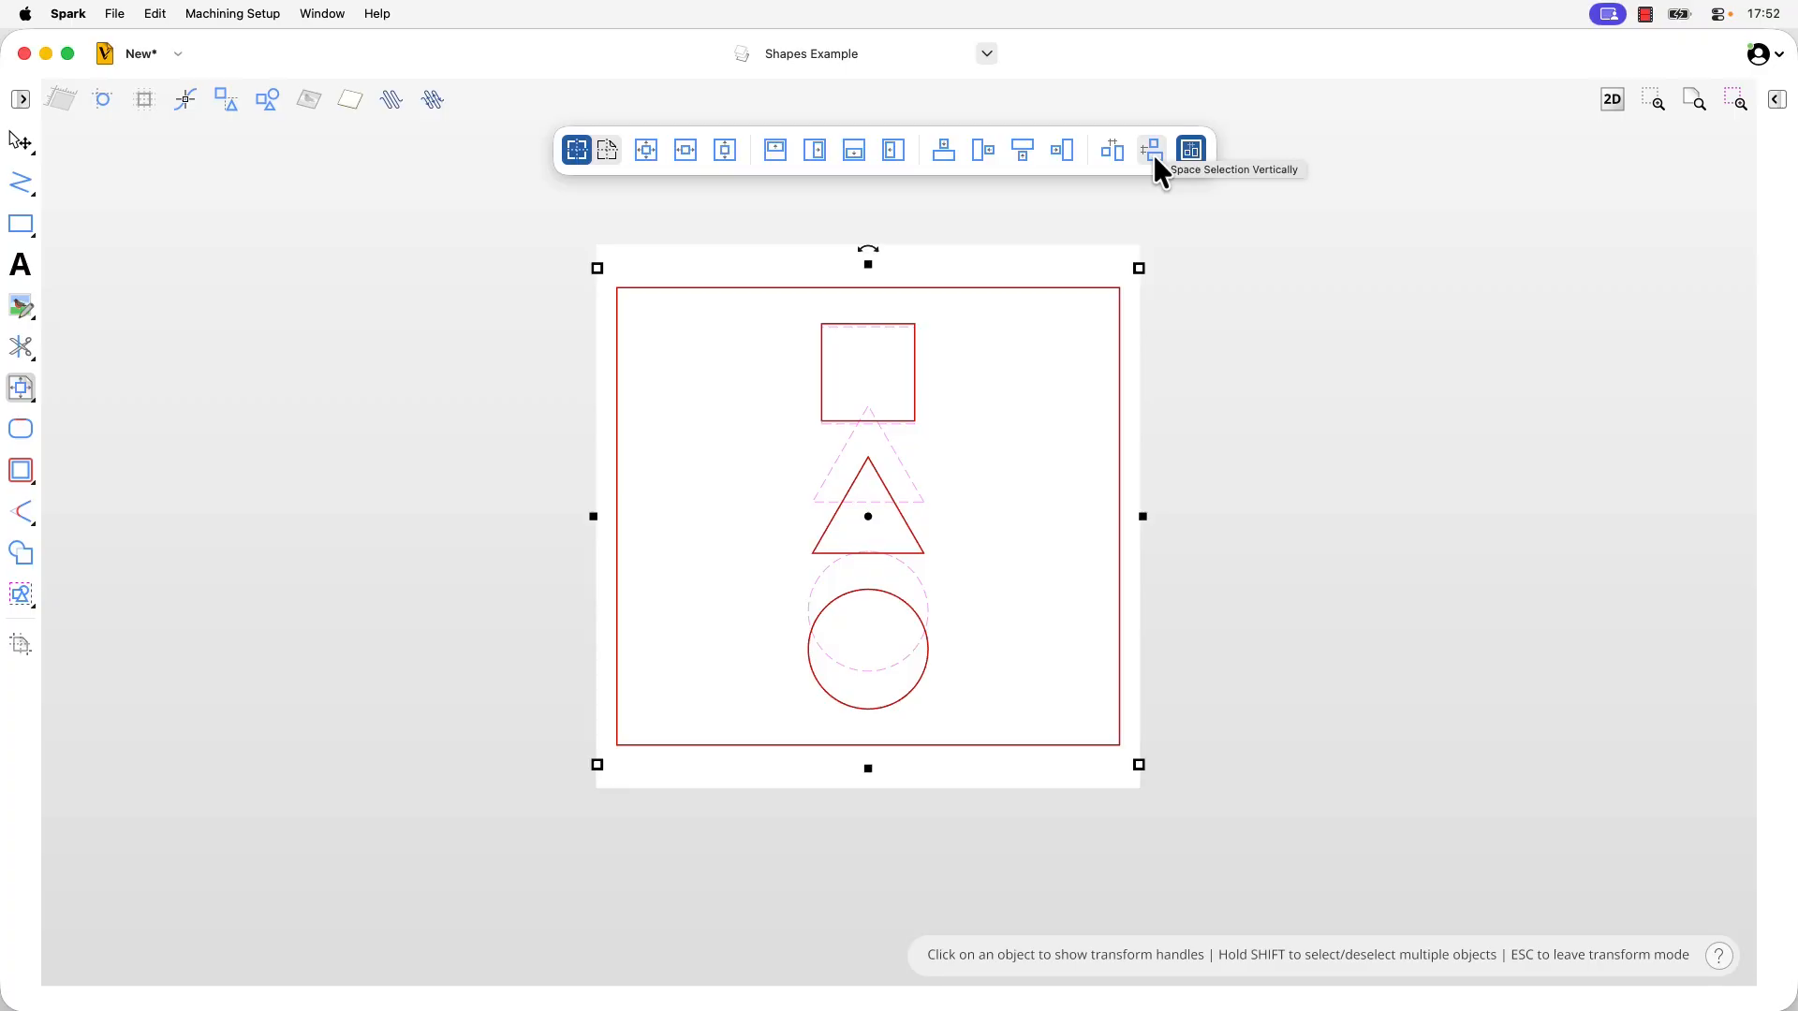
pyautogui.click(1152, 152)
# Step: Move the square left of the triangle and the circle to about X 2.5637, Y 0, forming a horizontal row
pyautogui.click(874, 374)
pyautogui.moveTo(877, 377); pyautogui.dragTo(806, 522)
pyautogui.click(915, 647)
pyautogui.moveTo(915, 646); pyautogui.dragTo(1008, 516)
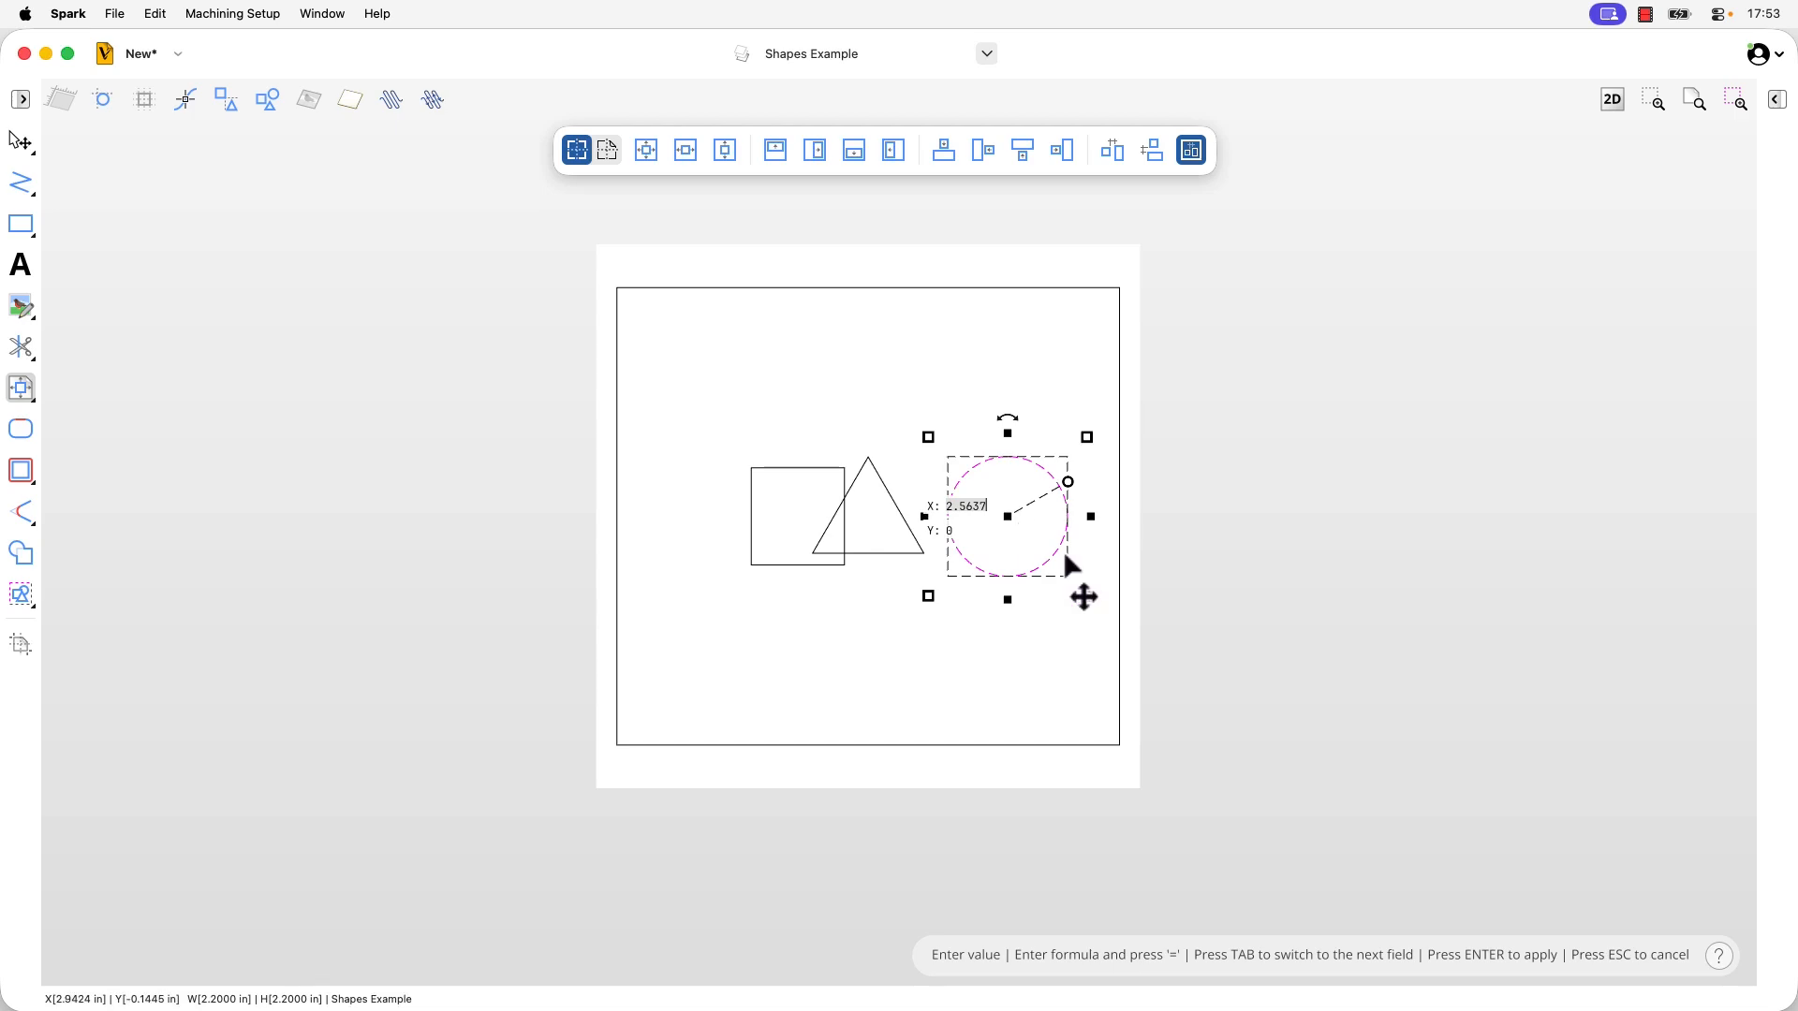
# Step: Select the row of three shapes plus the large rectangle, and space the shapes evenly horizontally within it
pyautogui.moveTo(1087, 616); pyautogui.dragTo(628, 498)
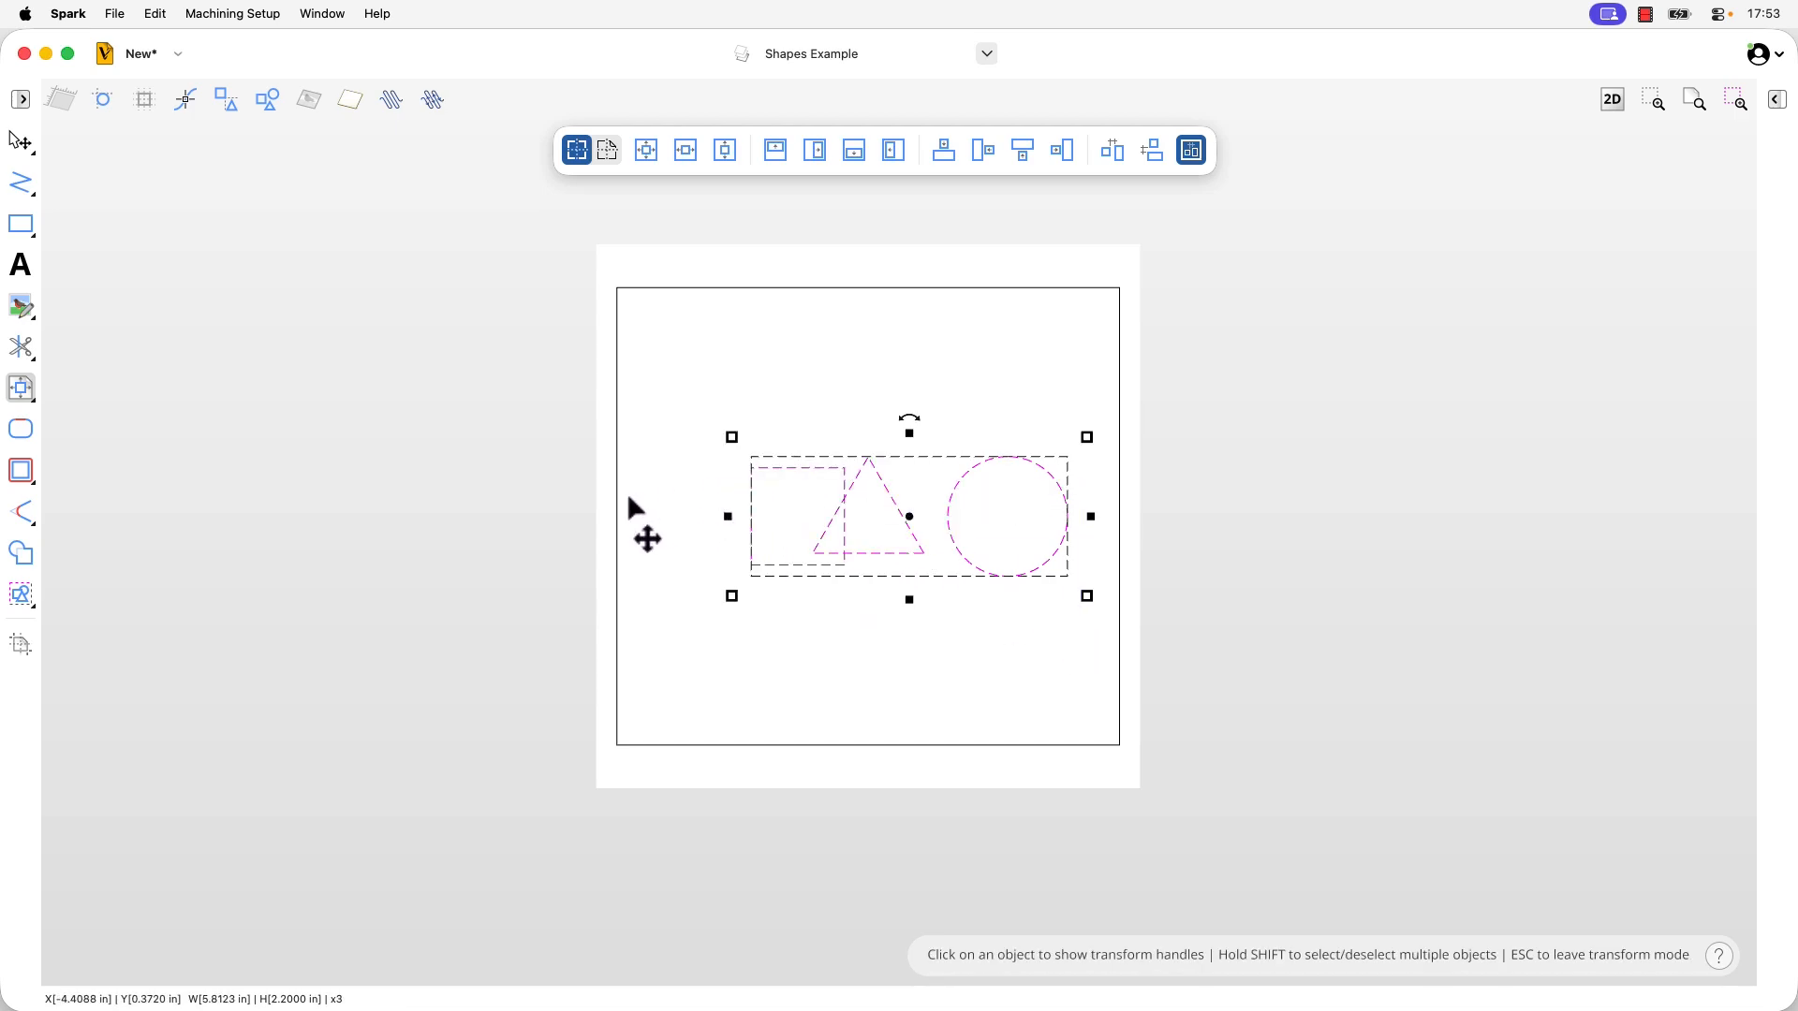
pyautogui.keyDown('shift'); pyautogui.click(615, 498); pyautogui.keyUp('shift')
pyautogui.click(1112, 152)
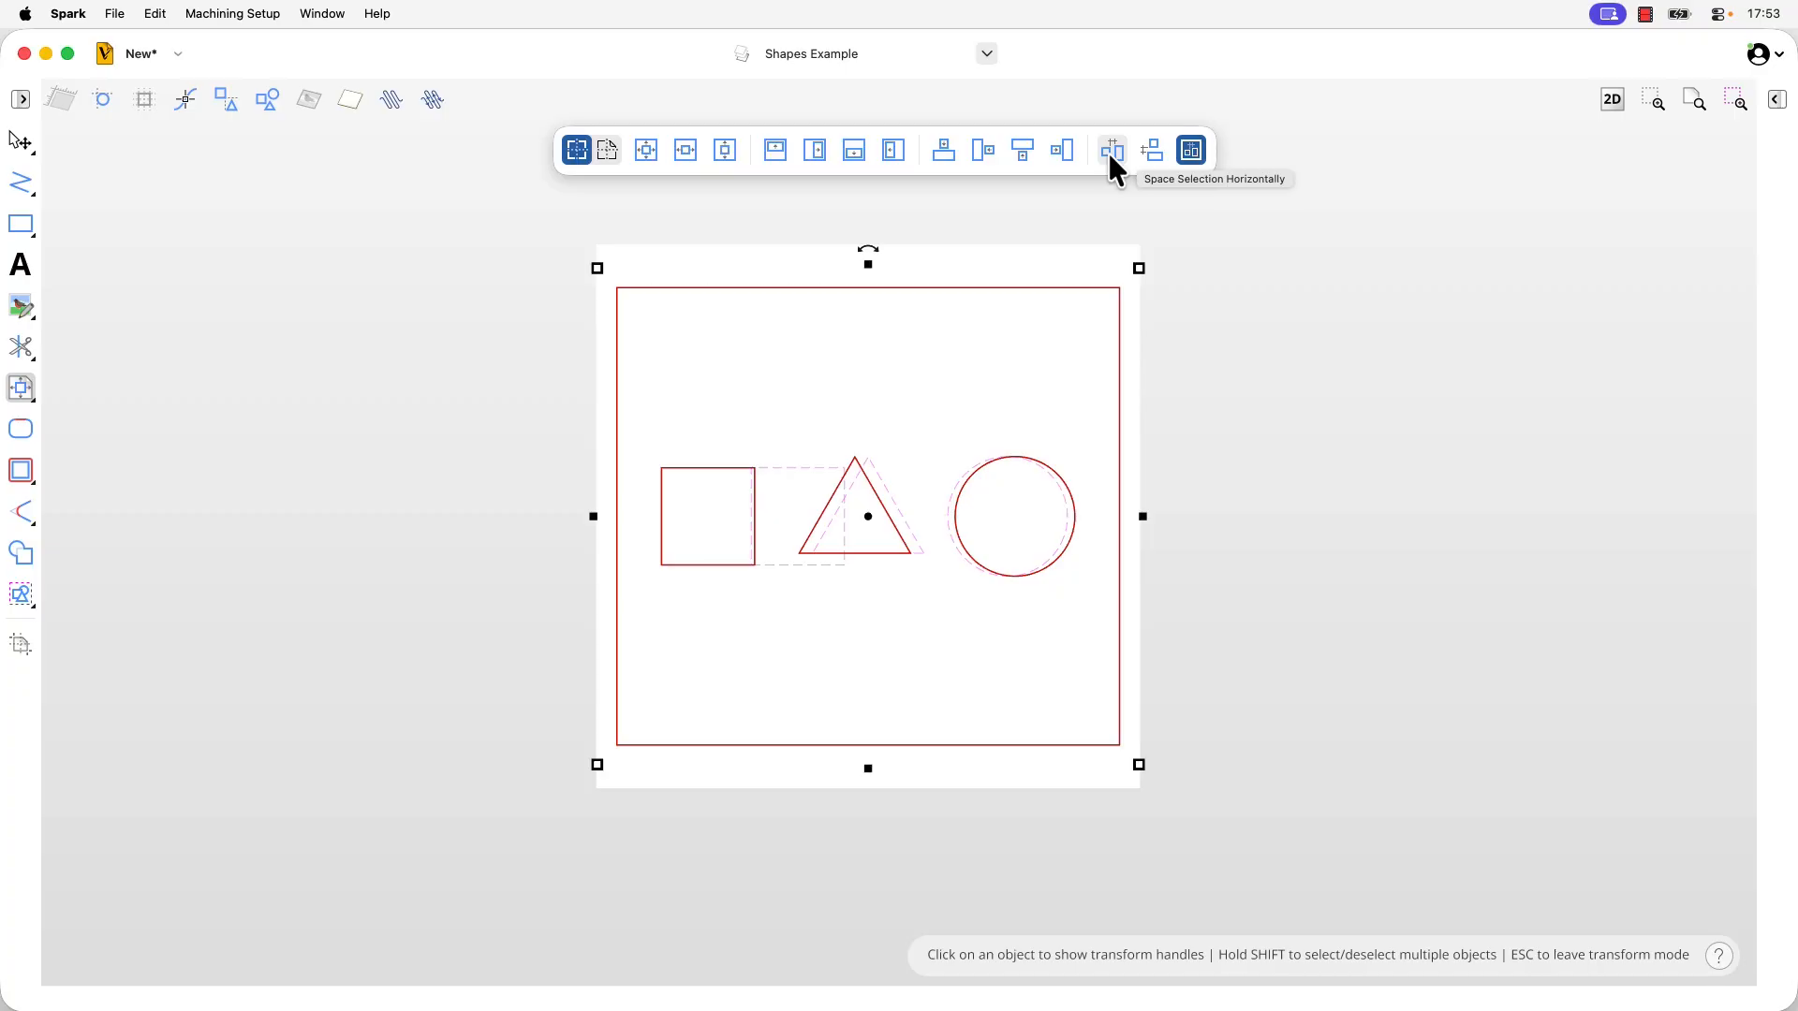
pyautogui.click(1110, 155)
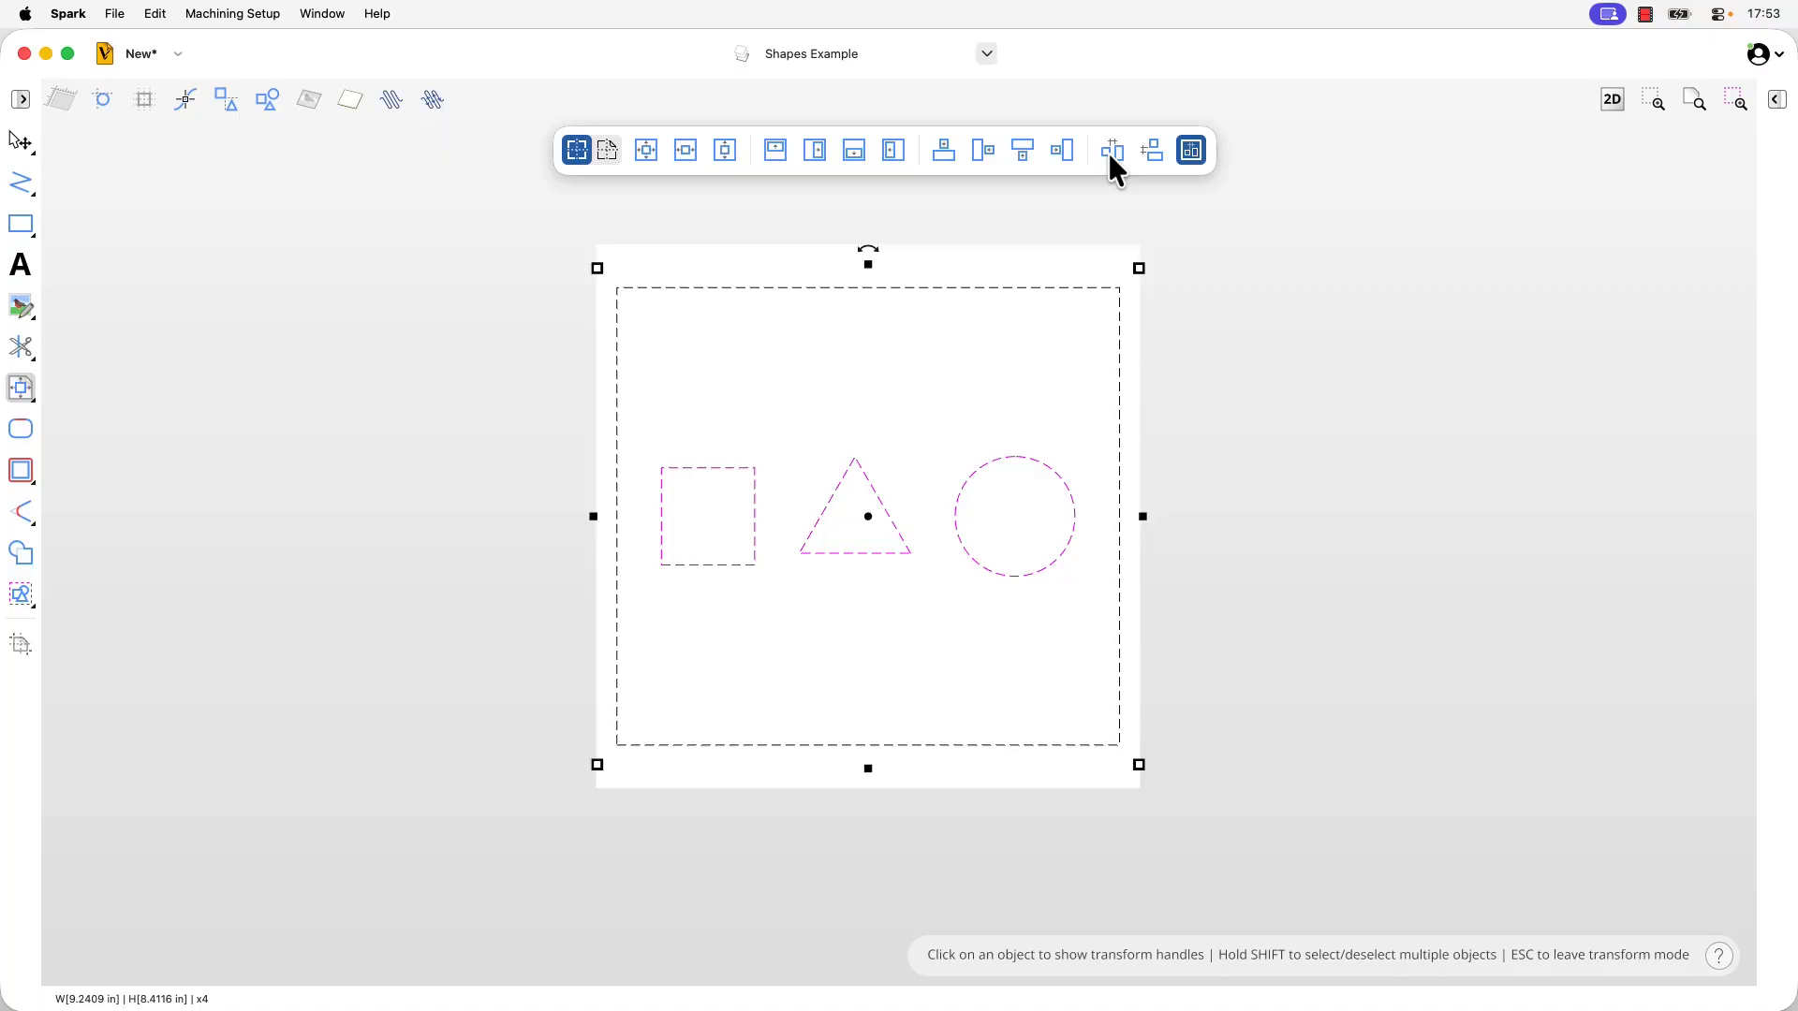